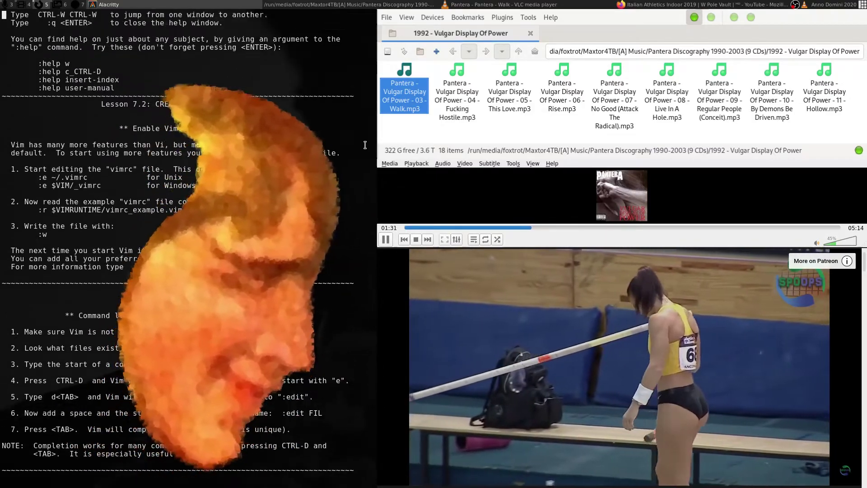
scroll(364, 146, up, 4)
scroll(365, 145, up, 4)
scroll(365, 145, up, 4)
scroll(364, 145, up, 4)
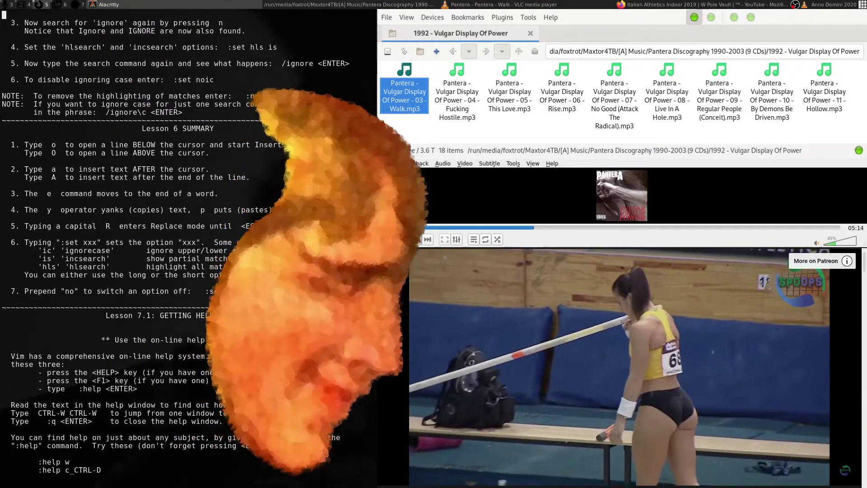
scroll(364, 145, up, 6)
scroll(364, 145, up, 3)
scroll(364, 145, up, 7)
scroll(364, 145, up, 1)
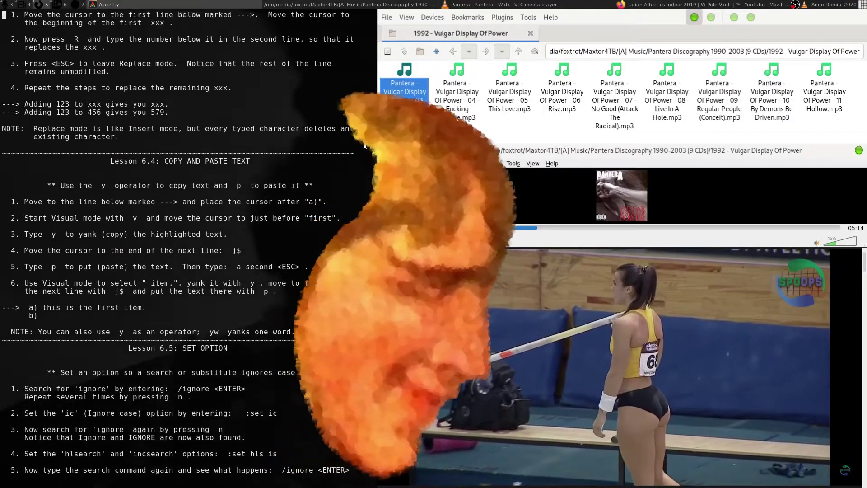
scroll(365, 145, up, 4)
scroll(364, 145, up, 6)
scroll(365, 145, up, 5)
scroll(364, 145, up, 1)
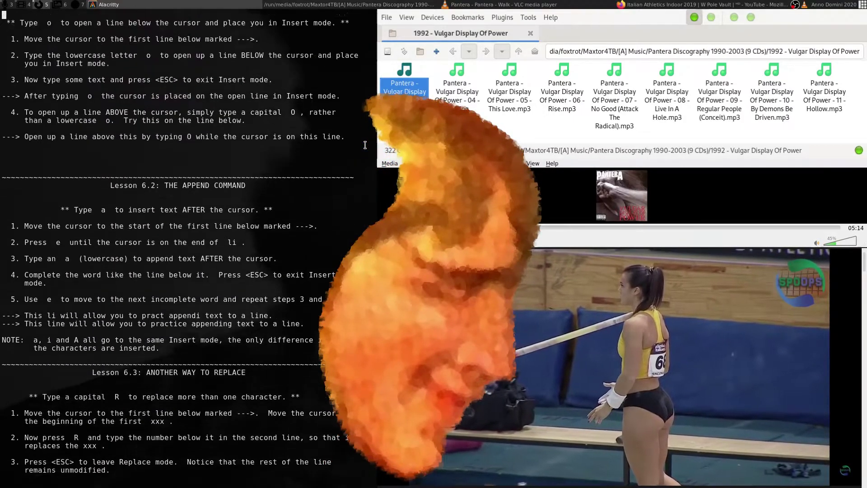
scroll(365, 145, up, 7)
scroll(365, 145, up, 5)
scroll(365, 146, up, 4)
scroll(365, 145, up, 1)
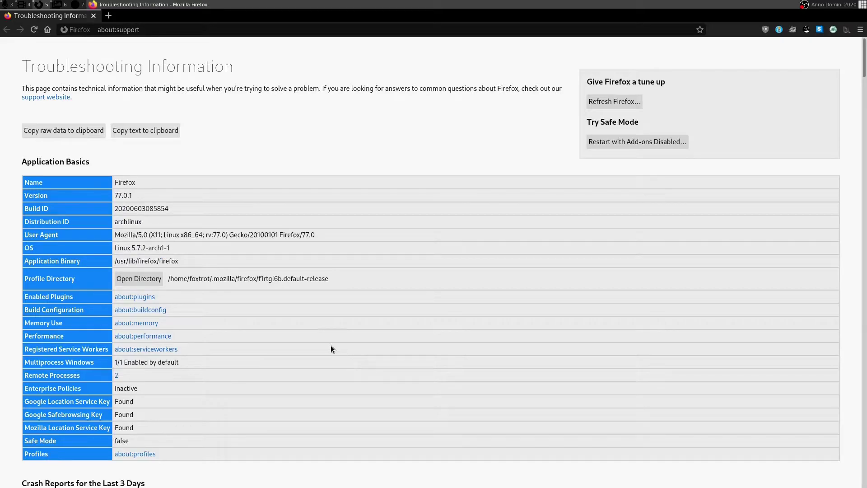
Open and close the profile folder, then select the Profile Directory path on about:support.
click(133, 278)
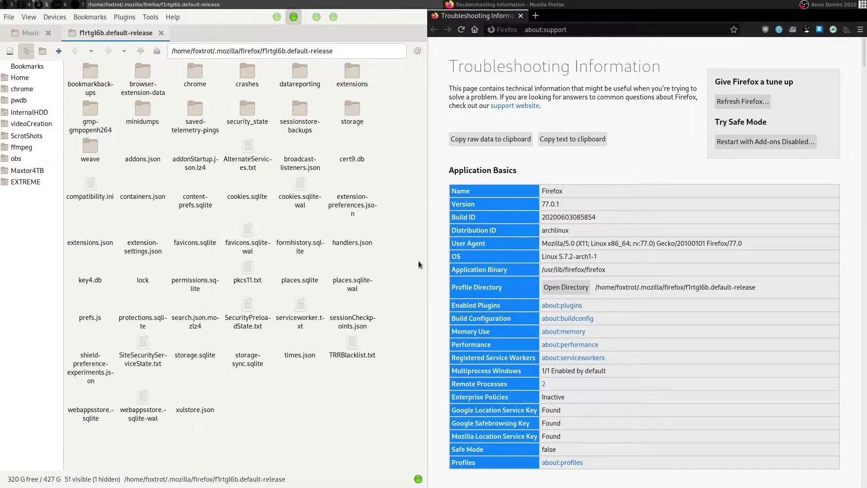
key(ctrl+w)
triple_click(320, 286)
key(super+c)
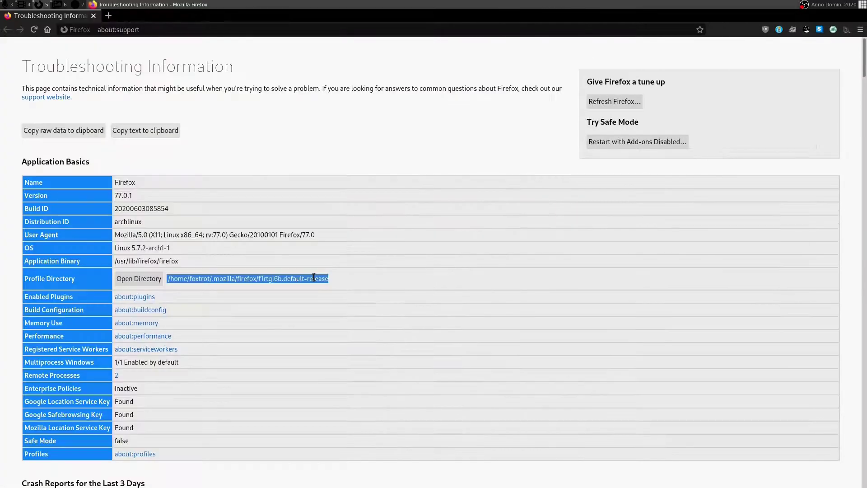
In a new terminal, cd into the pasted profile path and list it filtered for chrome.
key(super+Return)
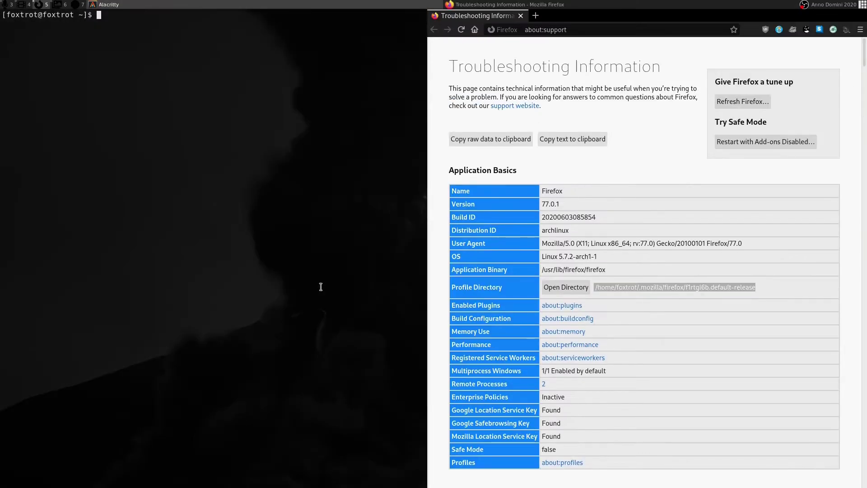
text(cd)
middle_click(320, 287)
key(Return)
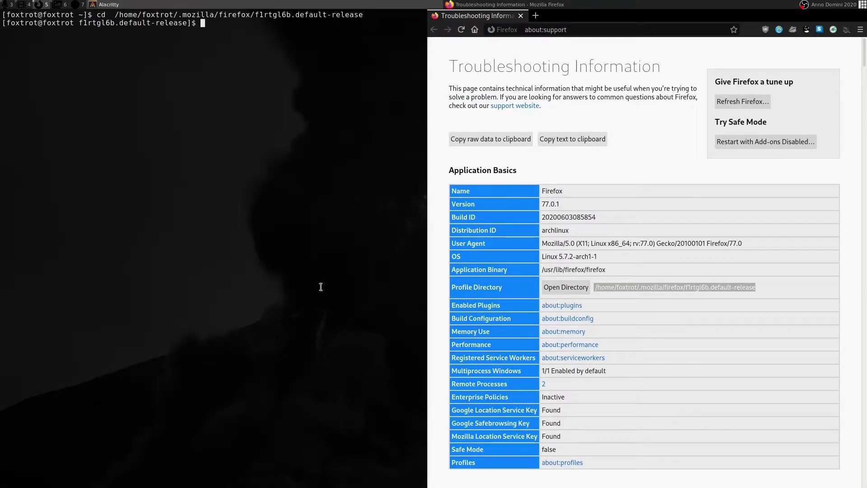
text(ls | g)
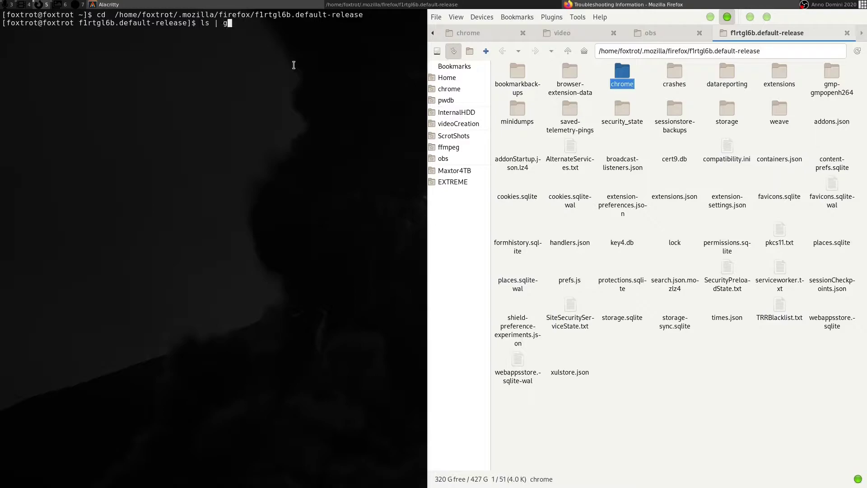
text(rep chrome)
key(Return)
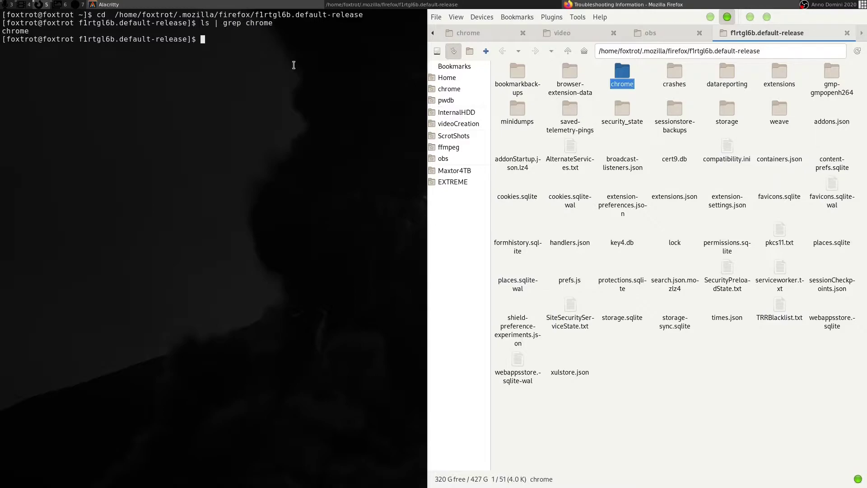
Rerun the chrome search, attempt creating a new folder, and refocus the terminal.
key(Up)
key(Return)
key(ctrl+f)
text(cromeisclosedduetowuhanflu)
key(Return)
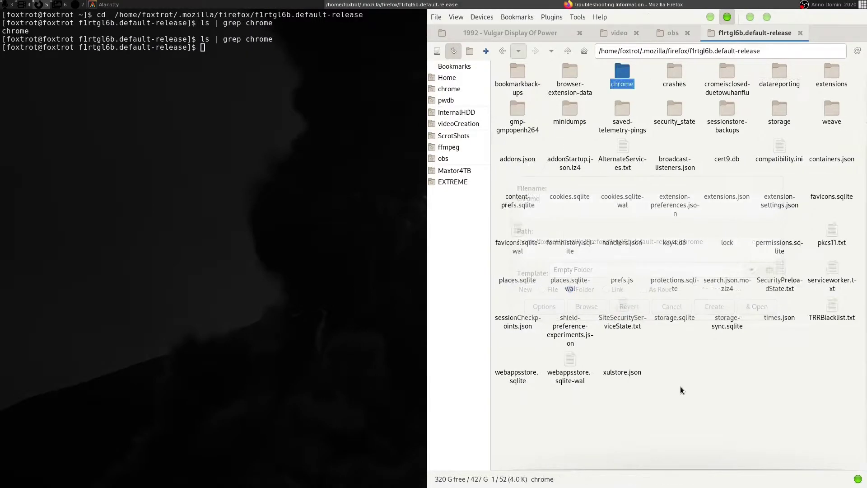
click(263, 114)
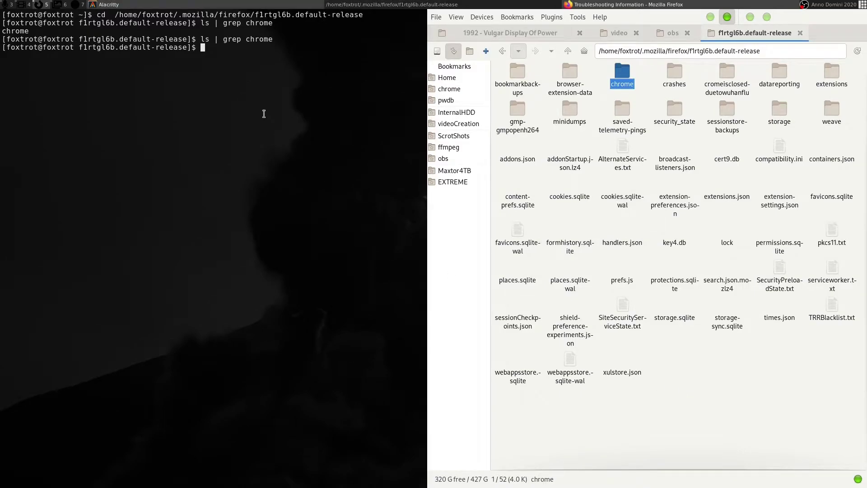
text(rm chrome)
Delete the old chrome folder with rm -r, confirming with y, then run mkdir chrome.
key(Return)
key(Up)
key(Left)
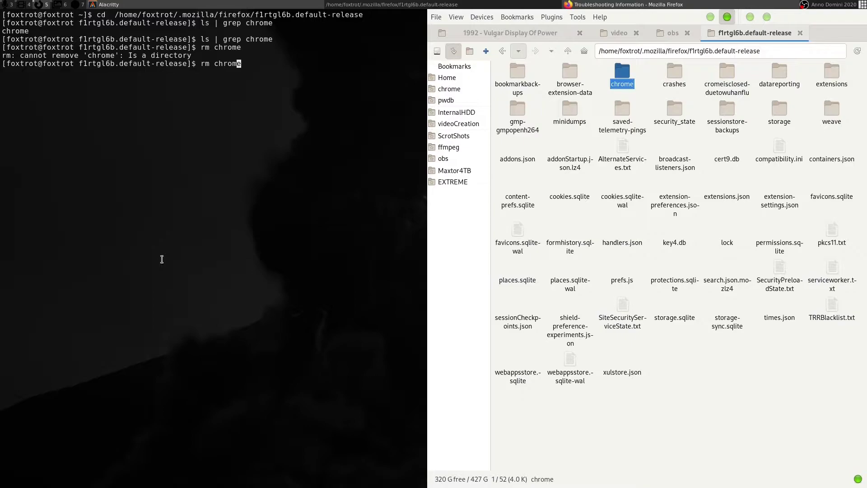
key(Left)
key(Left)
key(Left)
key(Left)
text(-r)
key(Return)
text(y)
key(Return)
text(mkd)
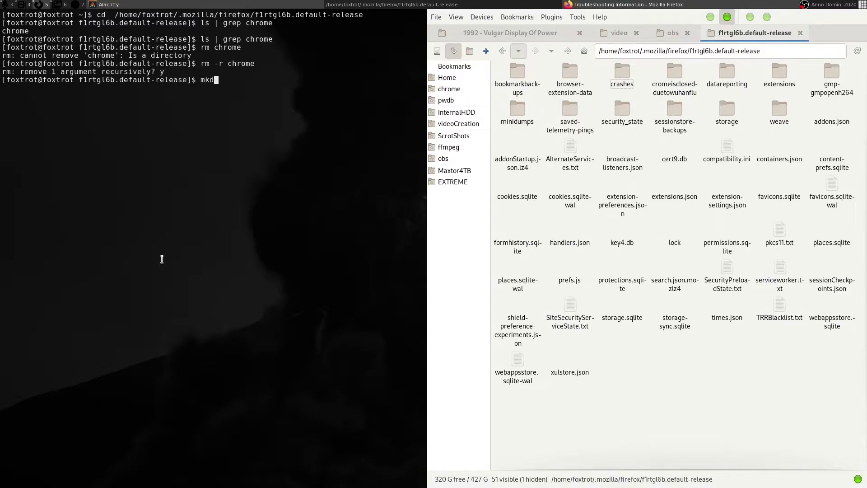
text(ir chrome)
key(Return)
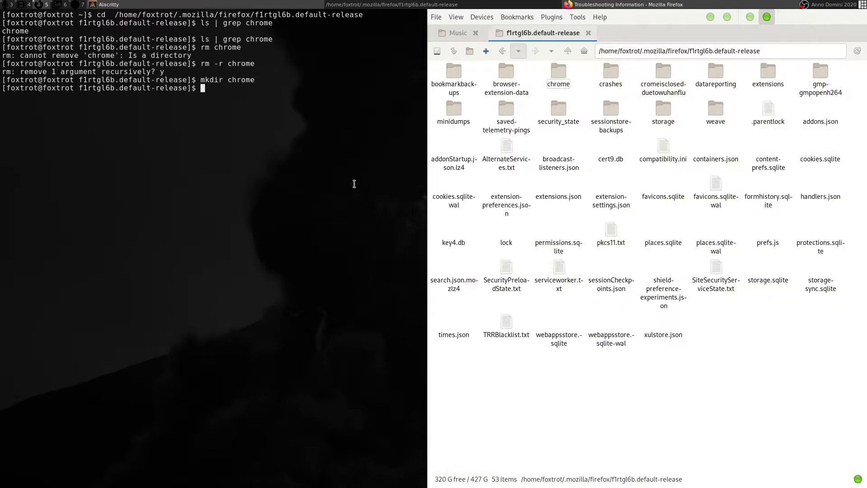
text(cd chrome)
Enter the chrome folder and create an empty userChrome.css with touch.
key(Return)
text(touch use)
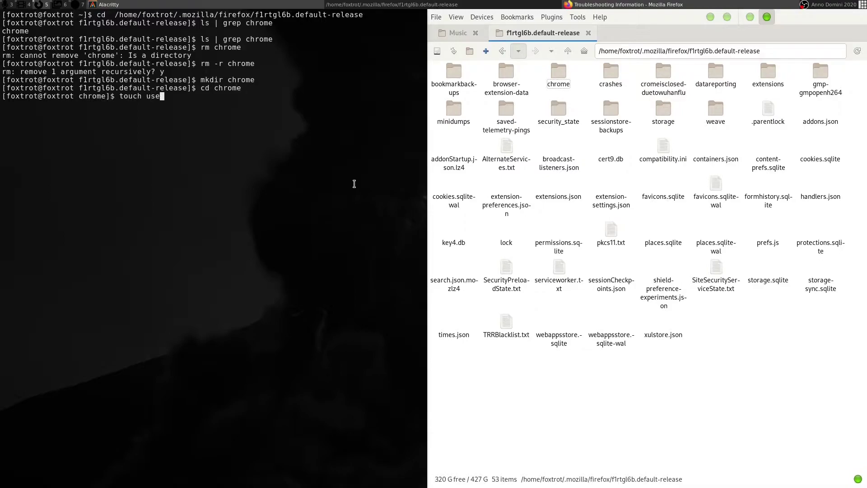
text(rChrome.css)
key(Return)
double_click(552, 73)
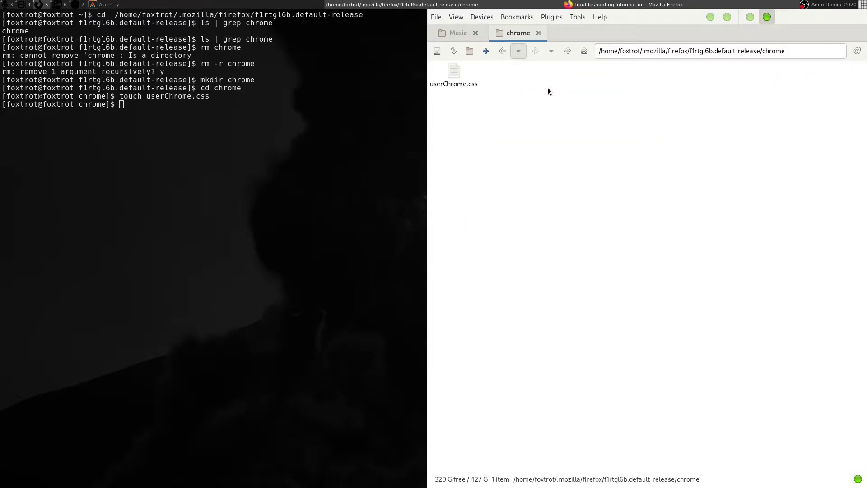
text(vi)
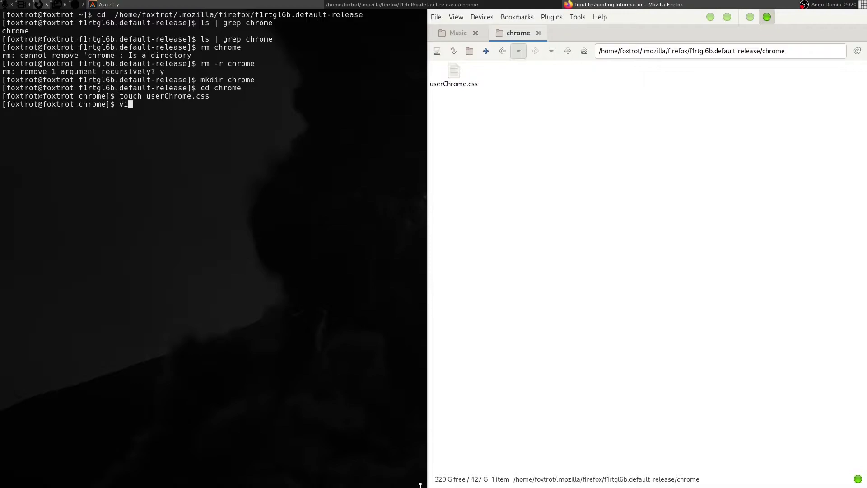
text(m u)
Open userChrome.css in Vim and tile Firefox on the left beside it.
key(Tab)
key(Return)
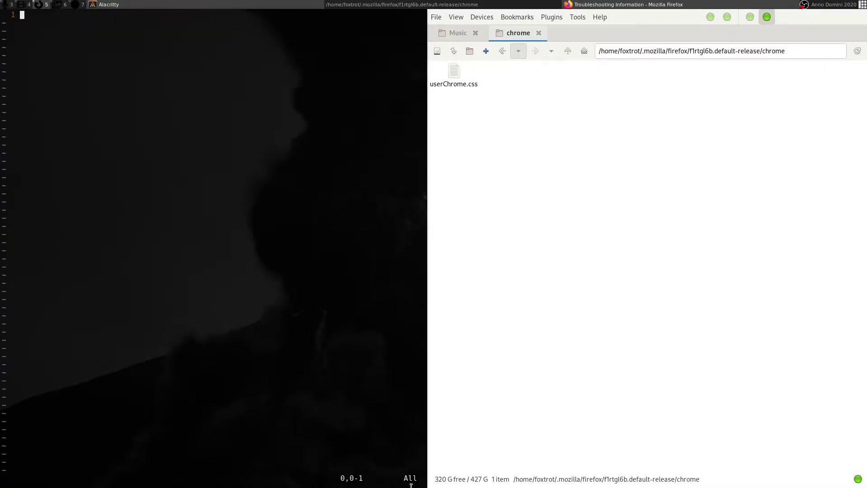
key(super+ctrl+n)
key(super+ctrl+Return)
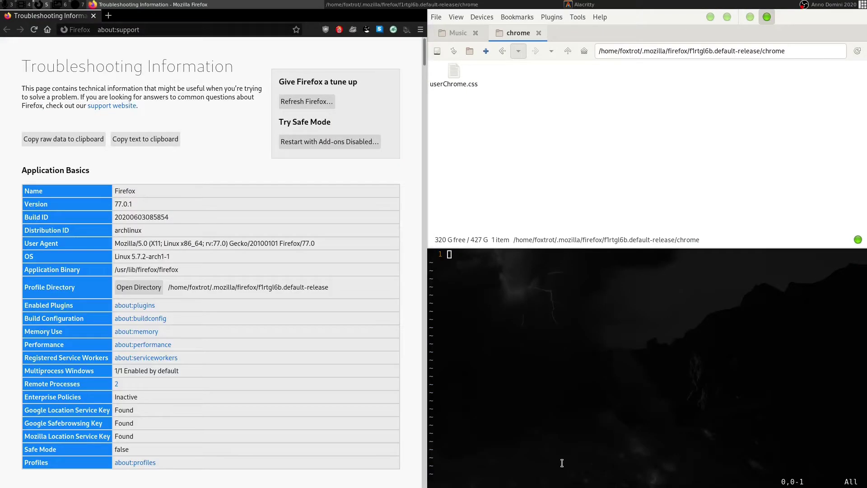
Go to about:config and accept the caution warning.
key(ctrl+l)
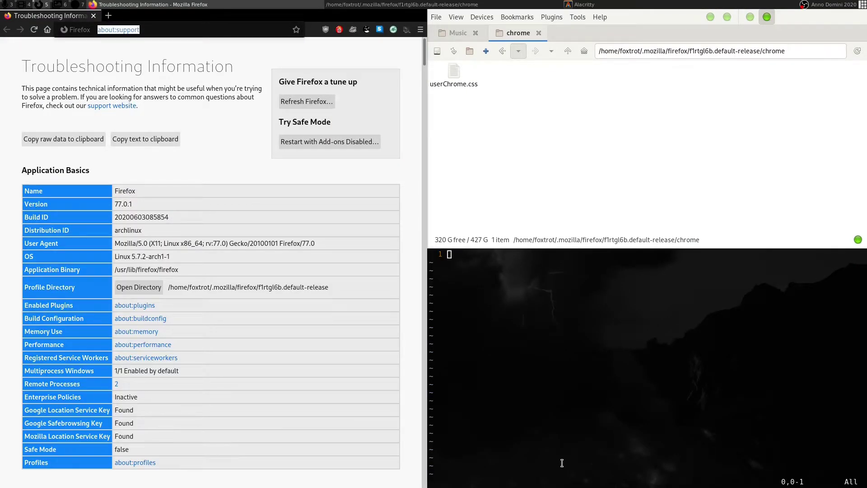
text(about:config)
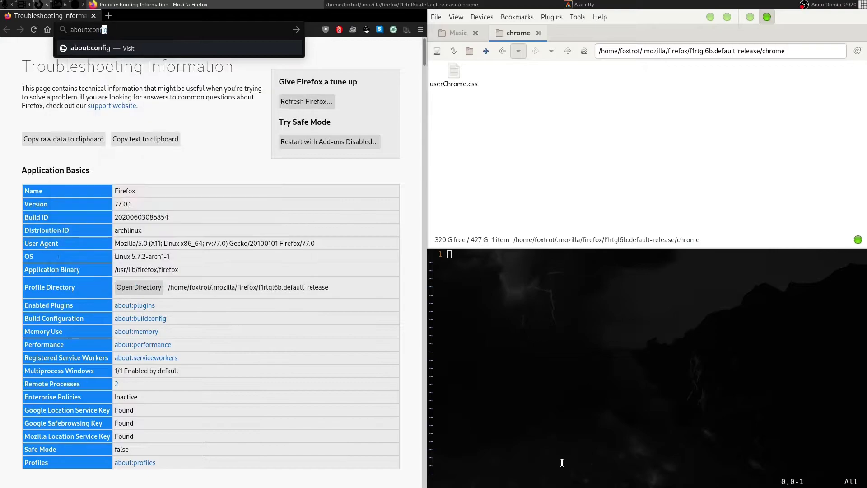
key(Return)
click(139, 295)
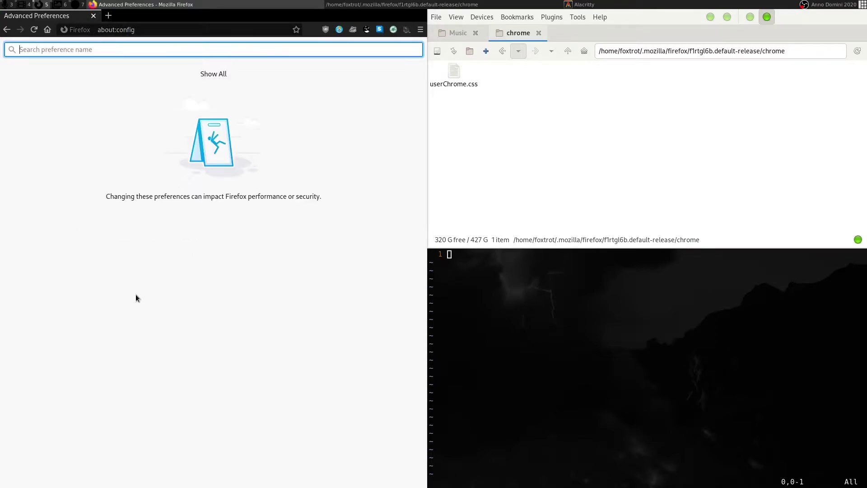
text(toolkit)
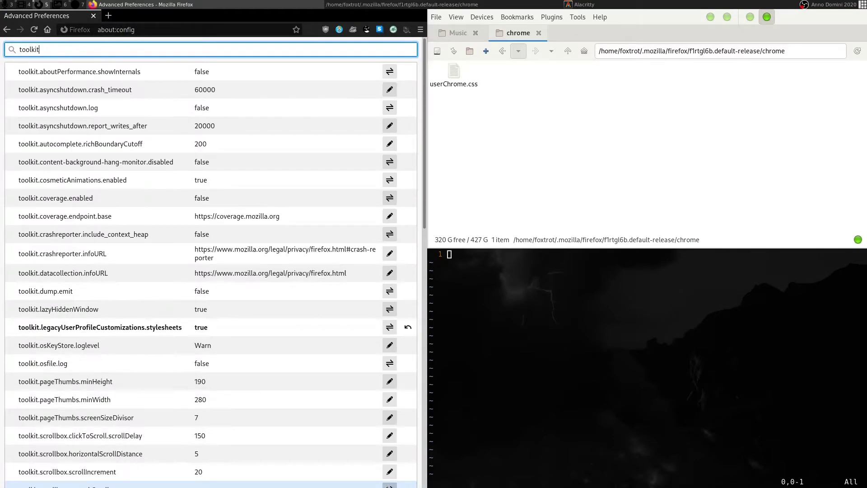
text(.legacy)
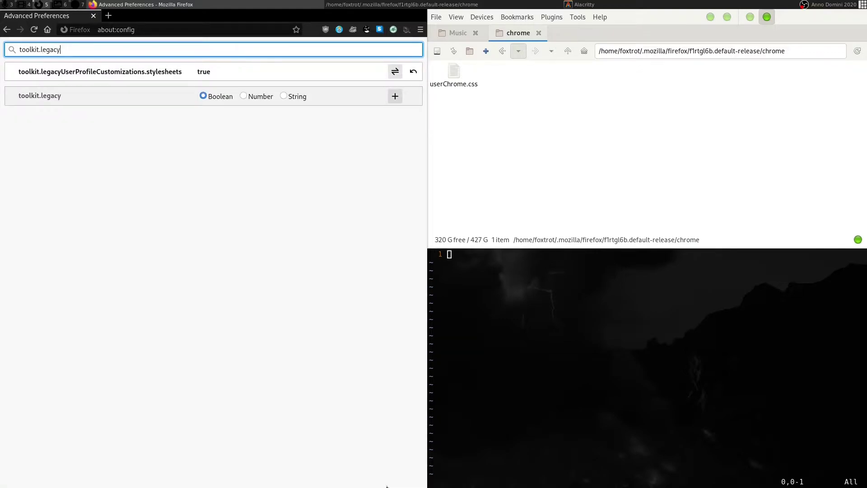
Toggle toolkit.legacyUserProfileCustomizations.stylesheets off and back to true.
click(413, 73)
click(396, 72)
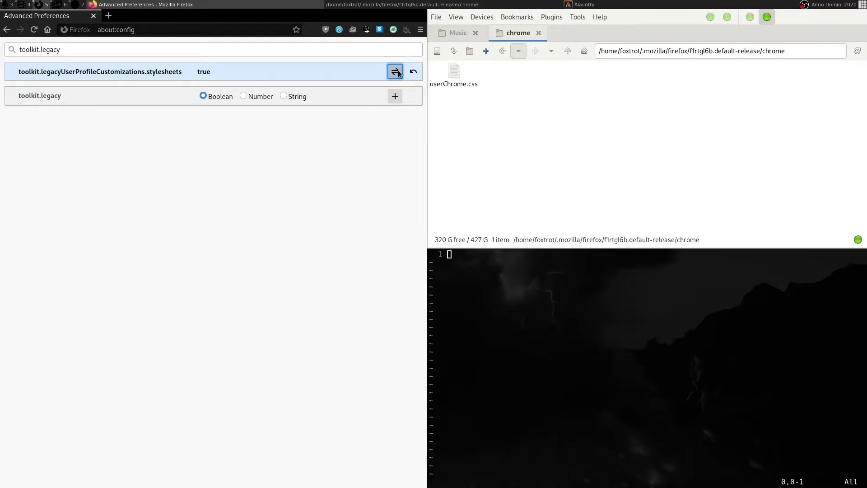
click(115, 29)
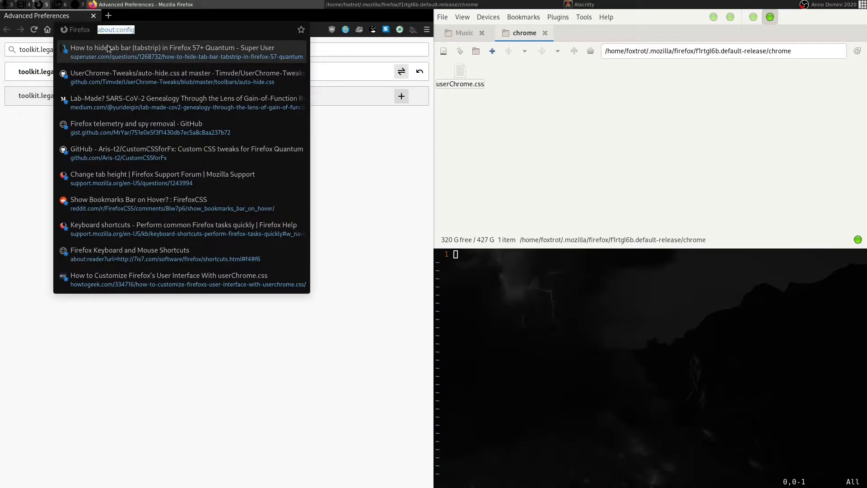
text(hide)
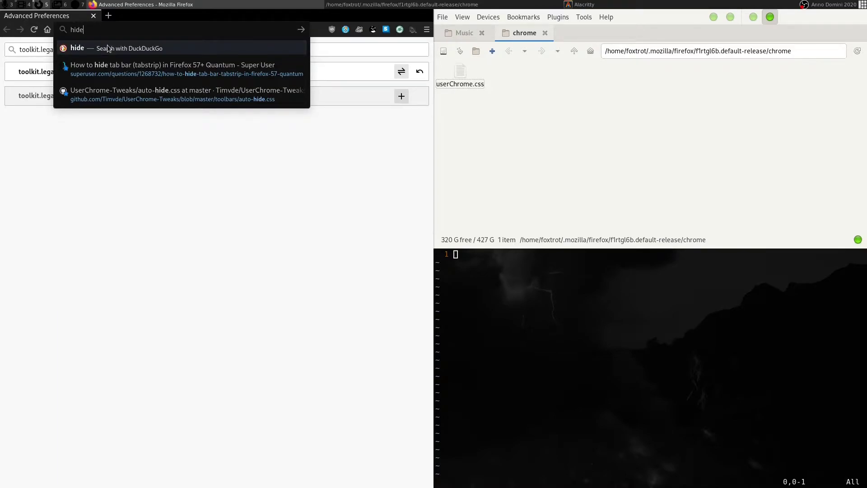
Open the Super User tab-bar result for 'hide' and select its #TabsToolbar CSS line.
key(Down)
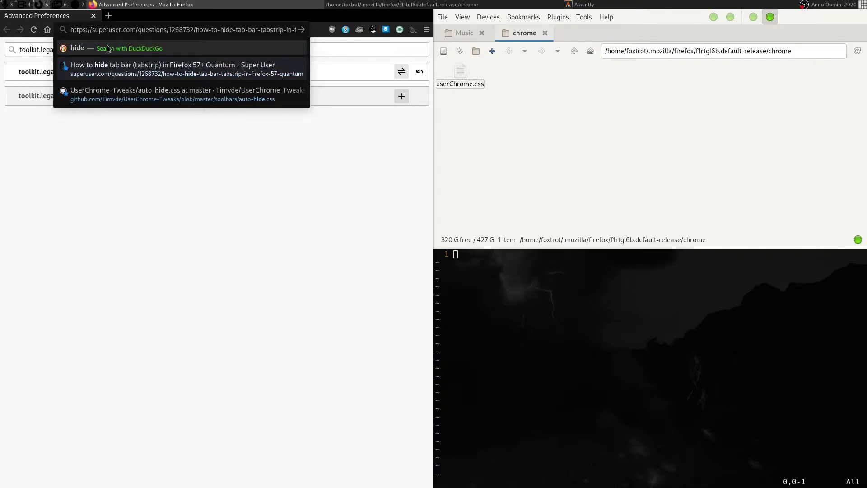
key(Return)
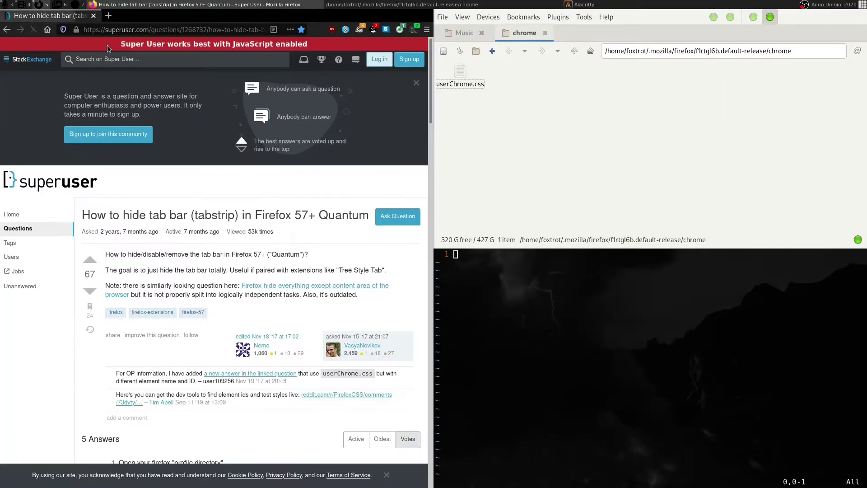
scroll(204, 205, down, 1)
scroll(205, 212, down, 5)
scroll(206, 213, down, 2)
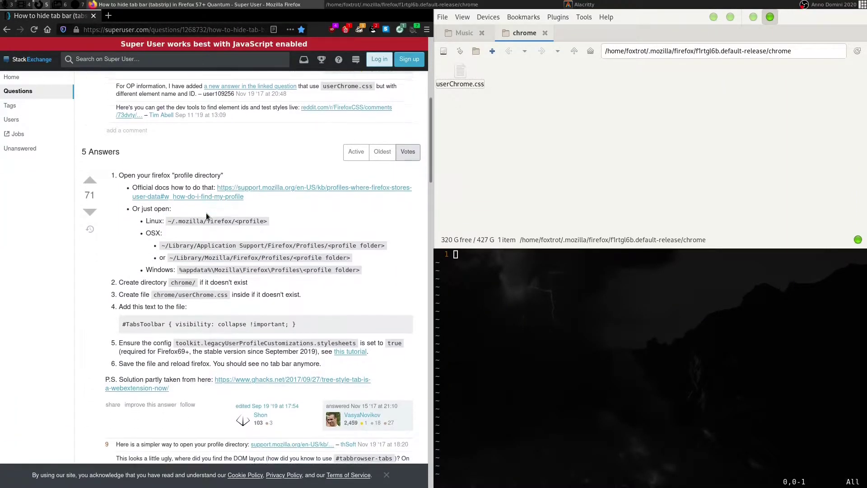
scroll(207, 213, down, 2)
scroll(206, 217, down, 1)
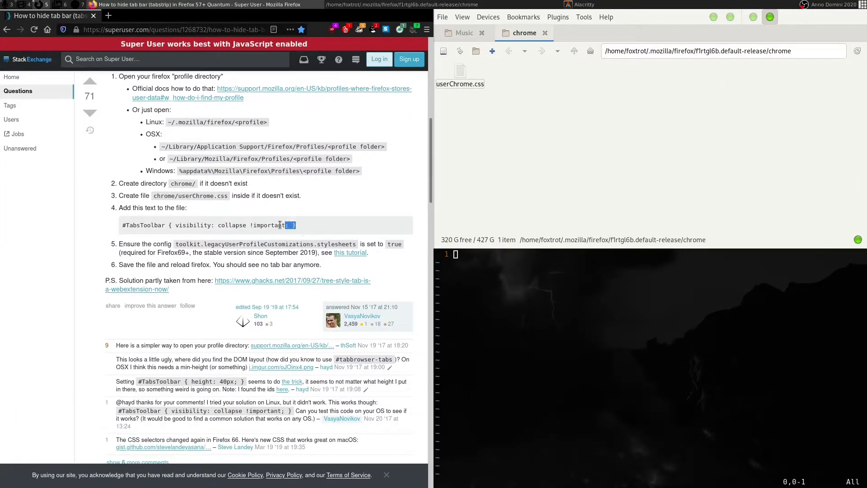
drag(303, 228, 123, 228)
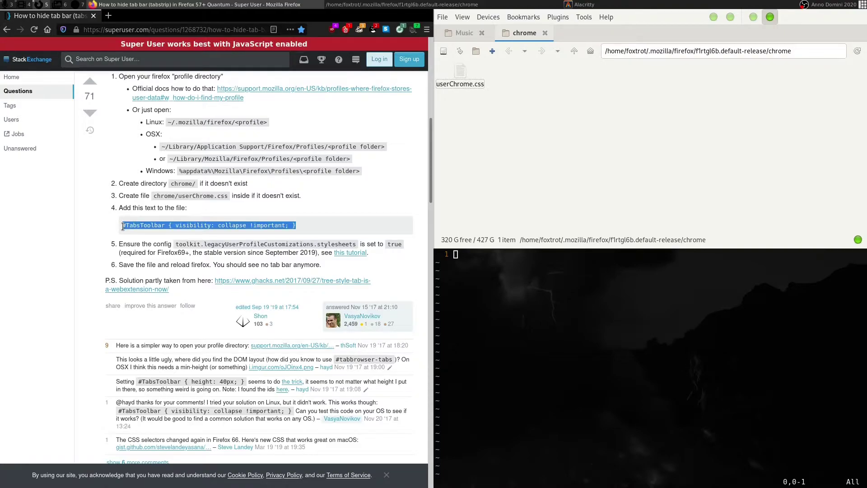
Paste the #TabsToolbar collapse rule into userChrome.css, save with :w, and restart Firefox.
key(i)
middle_click(488, 273)
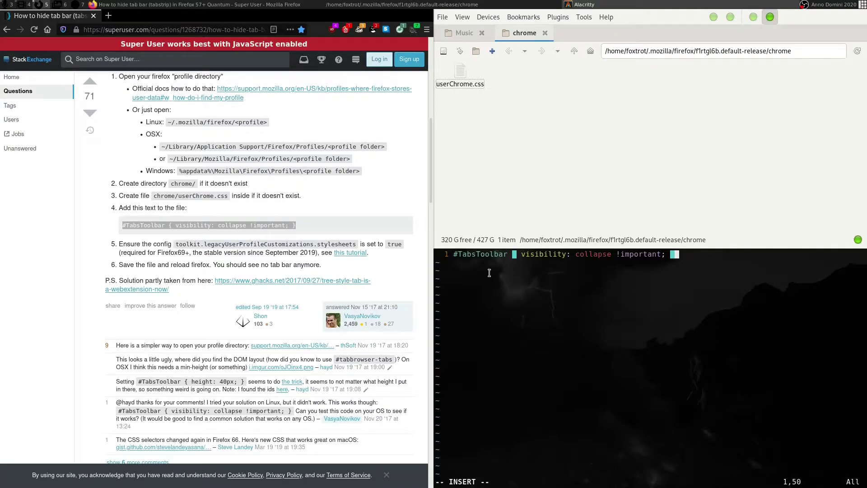
key(Escape)
text(:w)
key(Return)
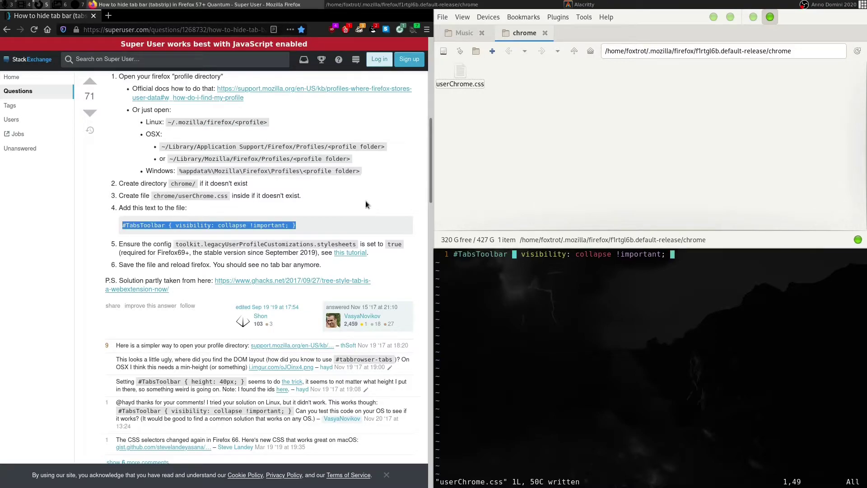
key(ctrl+q)
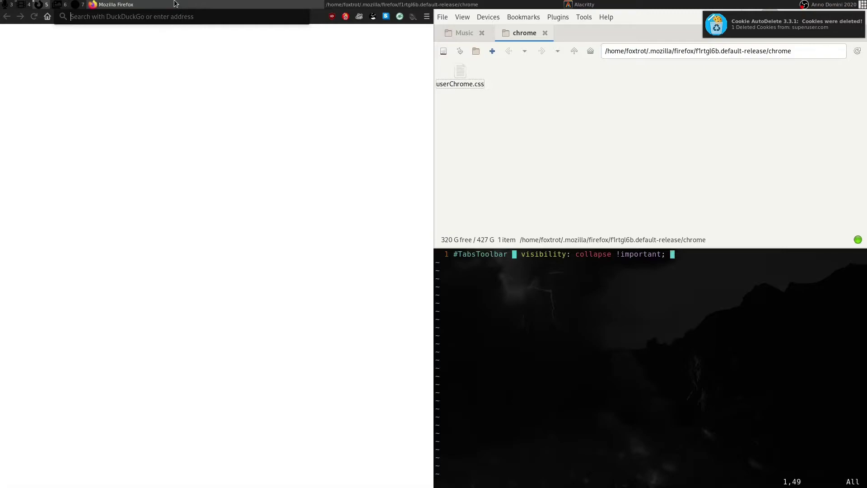
text(hi)
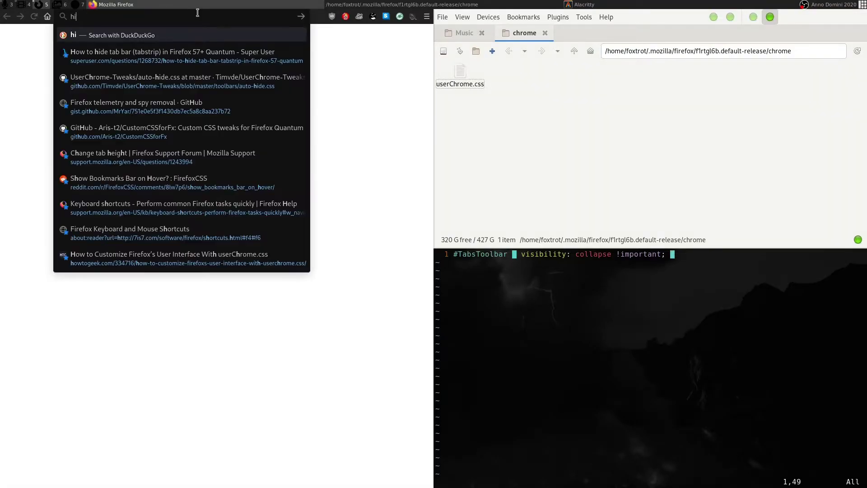
text(de)
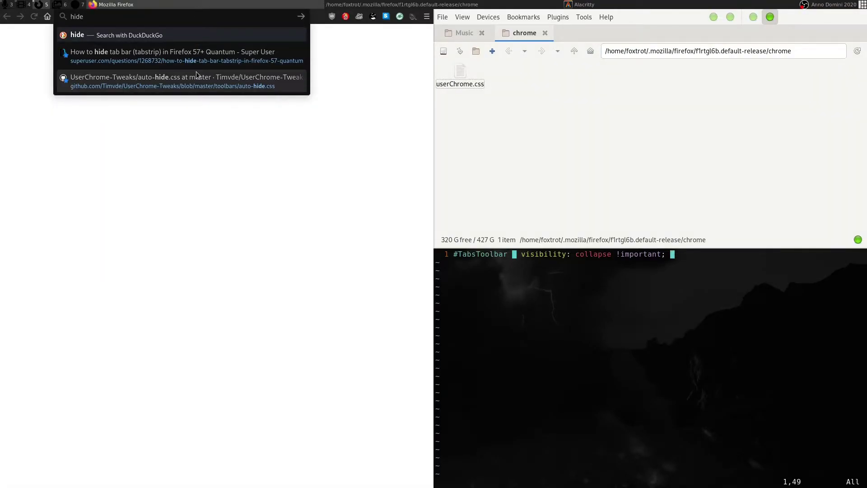
Copy the auto-hide.css code from GitHub and paste it below the first rule in userChrome.css.
click(195, 78)
scroll(196, 72, down, 1)
scroll(196, 76, down, 2)
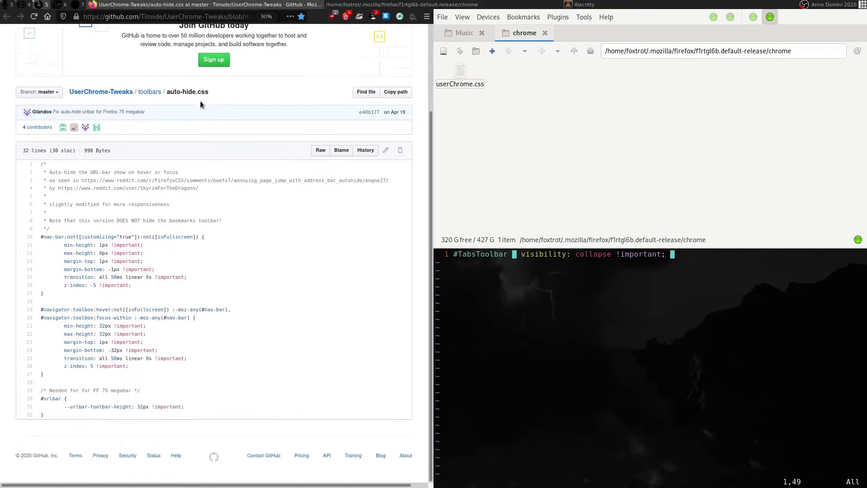
drag(50, 416, 40, 164)
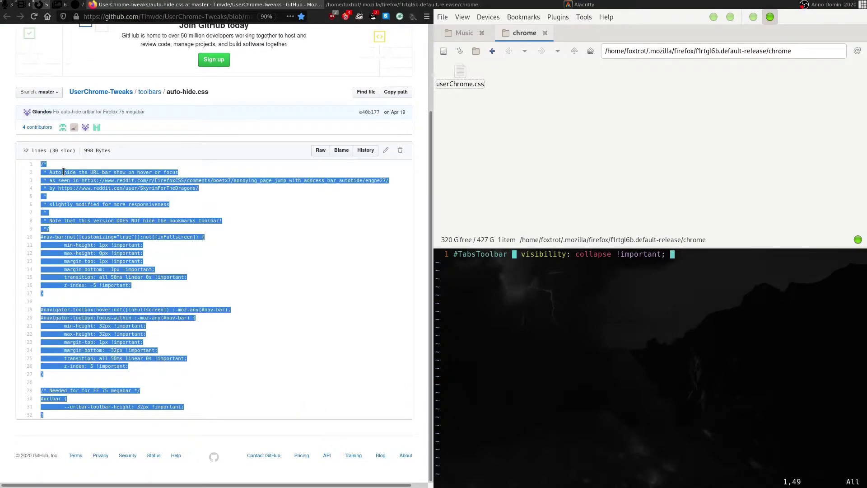
key(shift+a)
key(Return)
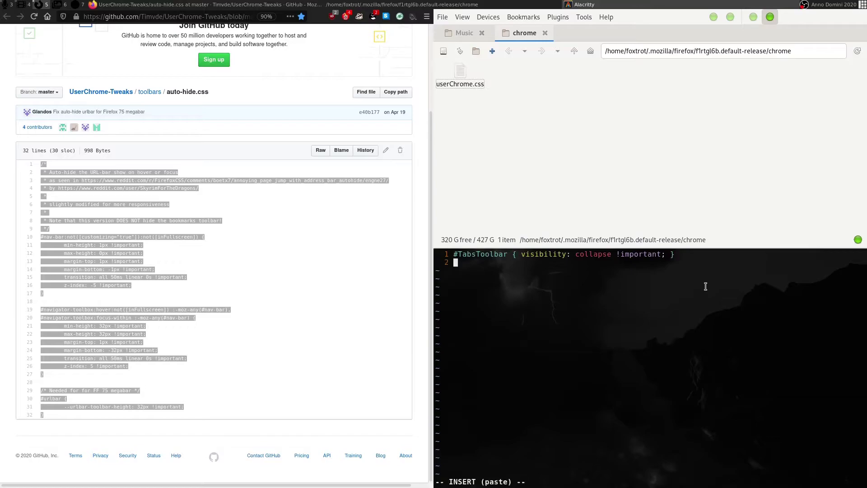
key(Return)
middle_click(705, 286)
Save userChrome.css and restart Firefox to load the auto-hide styles.
key(Escape)
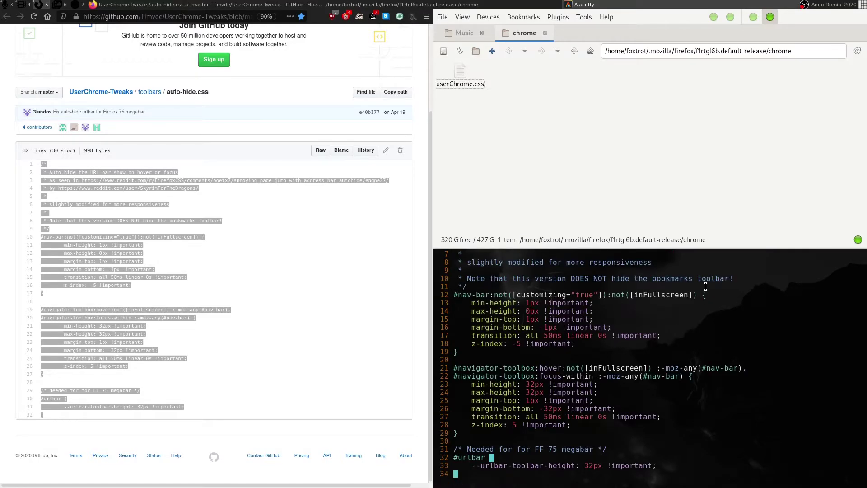
text(:w)
key(Return)
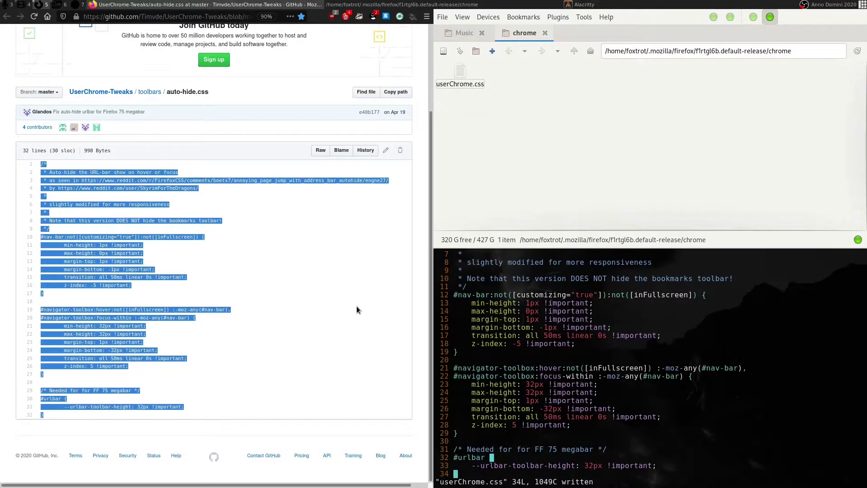
key(ctrl+q)
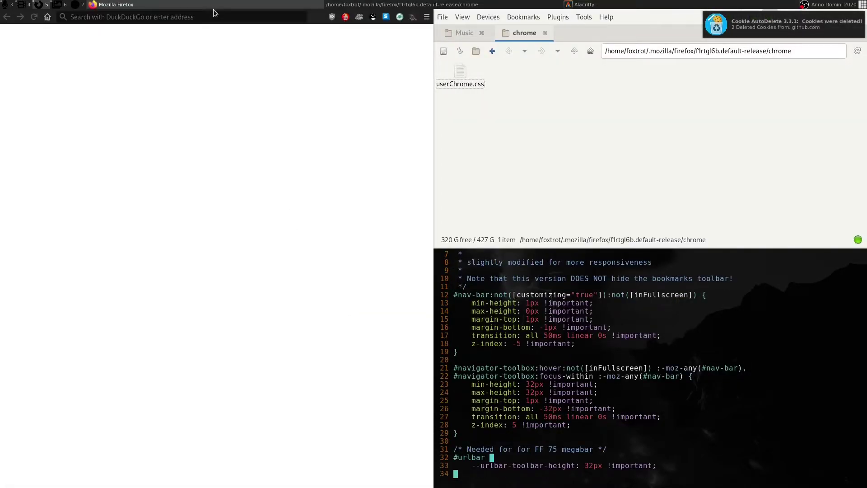
Enable Bookmarks Toolbar from the toolbar's right-click menu.
right_click(313, 16)
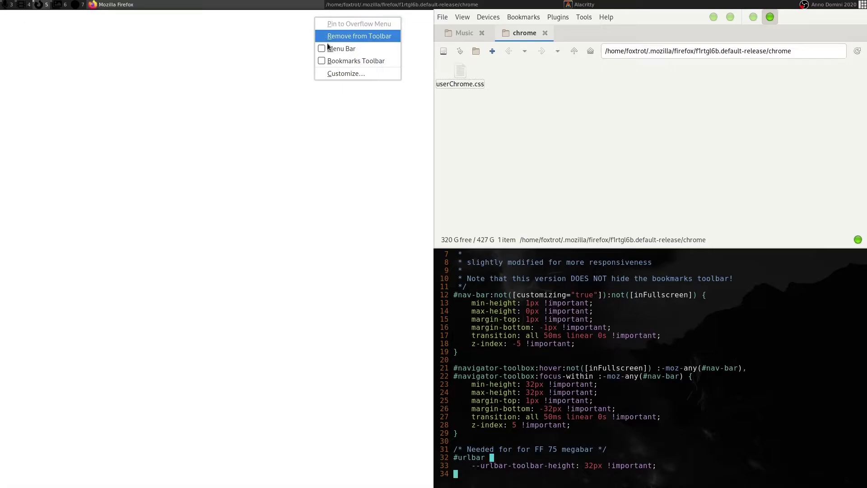
click(332, 61)
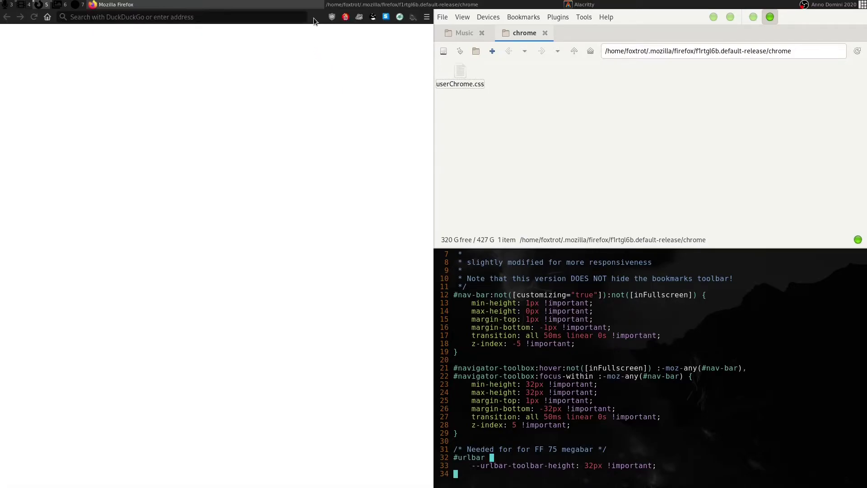
Paste the bookmarks CSS rule into userChrome.css, save, and restart Firefox.
key(p)
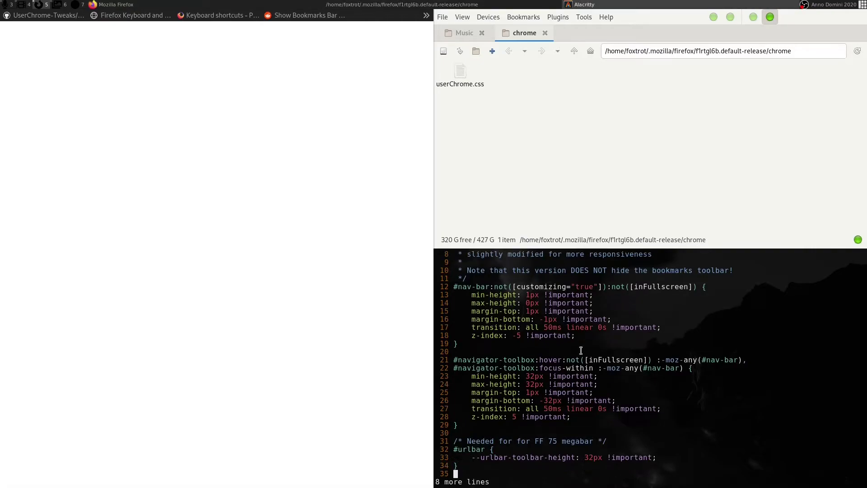
scroll(581, 350, down, 3)
text(:w)
key(Return)
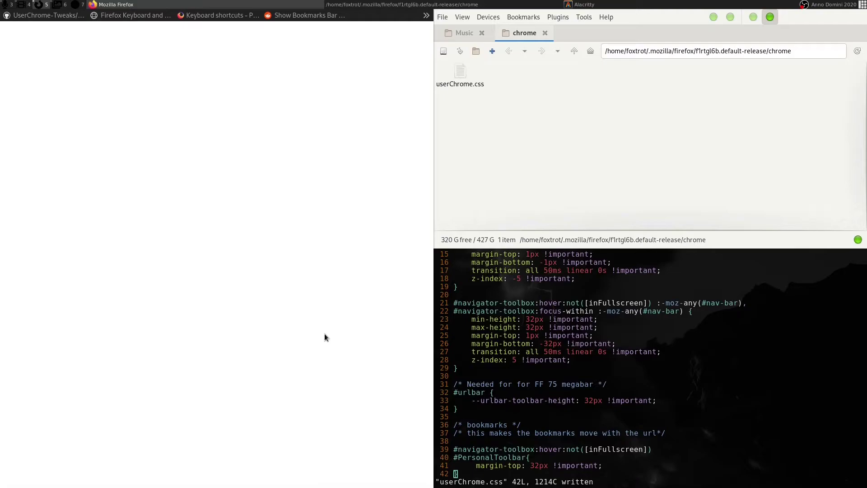
key(ctrl+alt+r)
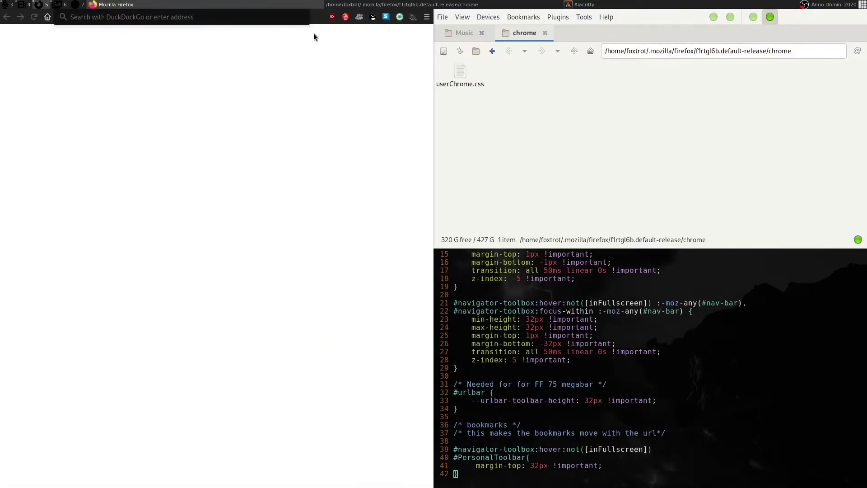
mouse_move(316, 15)
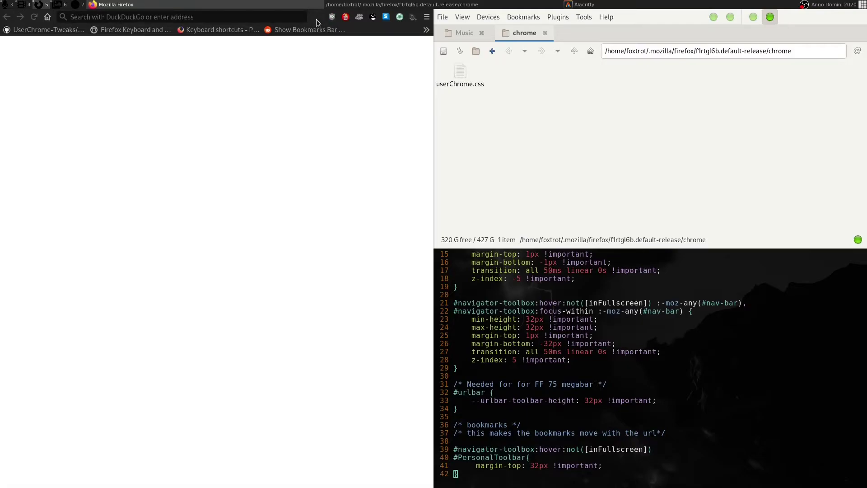
Hide and re-show the Bookmarks Toolbar via View > Toolbars.
key(alt+v)
key(t)
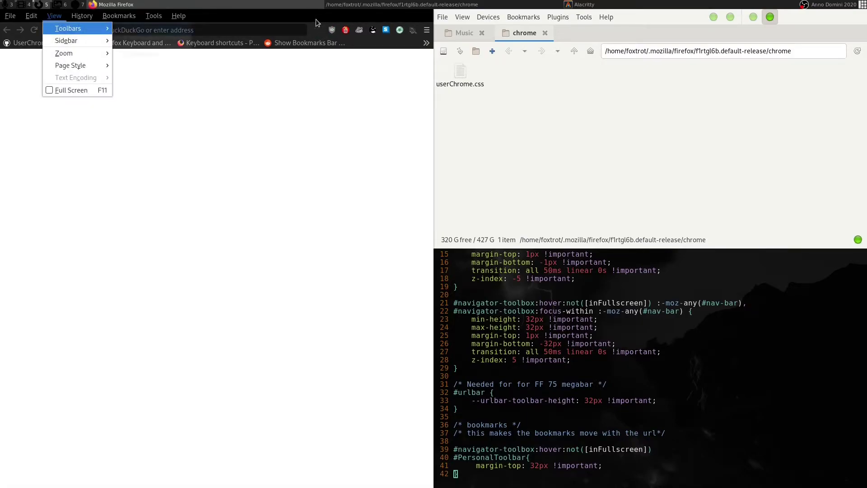
key(b)
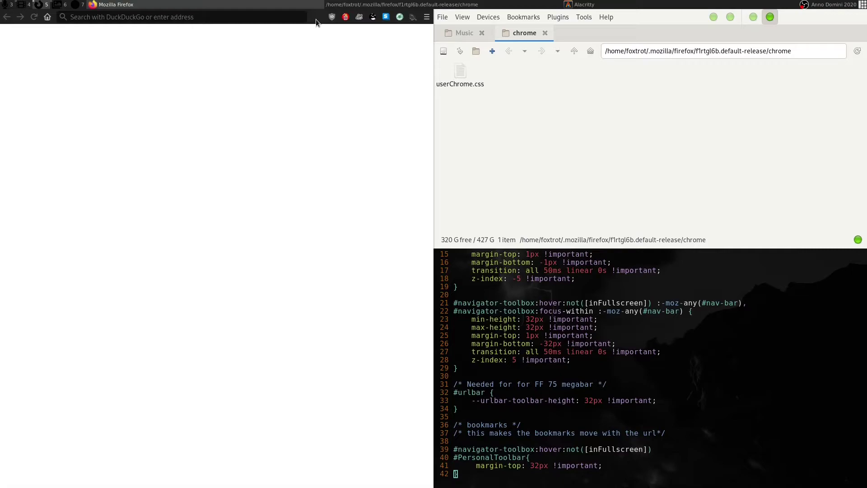
key(alt)
key(v)
key(t)
key(b)
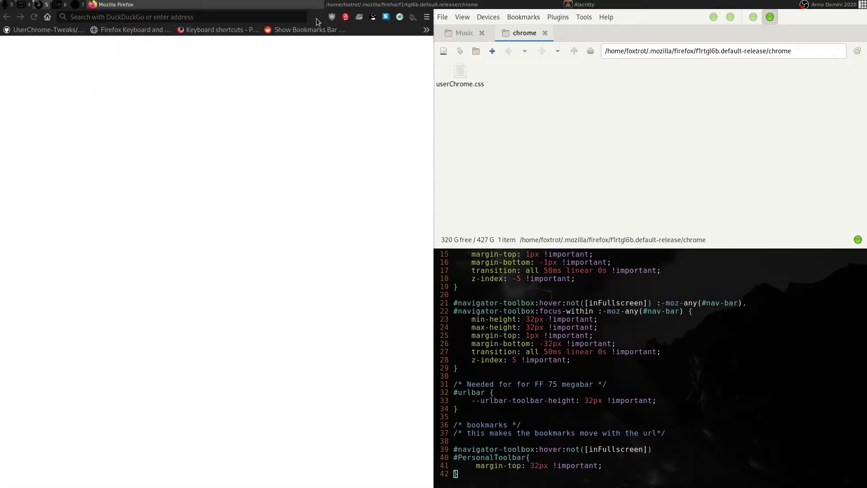
Select the bookmarks CSS block in userChrome.css, then toggle the bookmarks sidebar with Ctrl+B twice.
drag(467, 473, 444, 422)
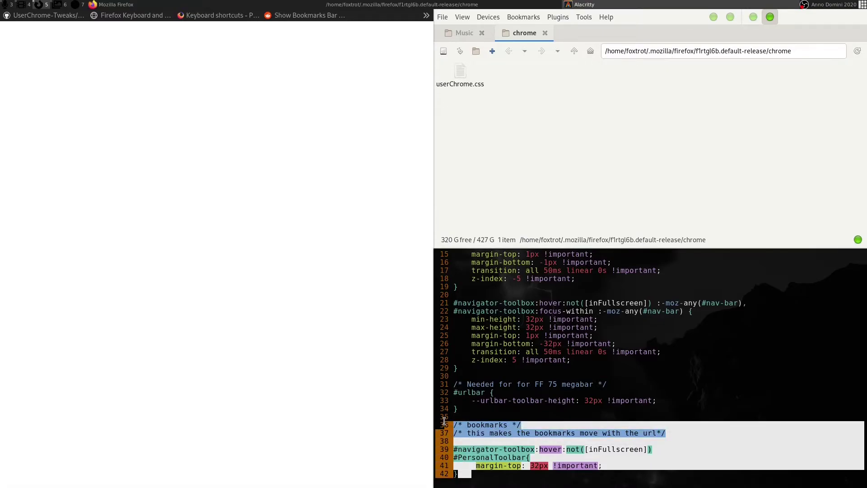
click(444, 421)
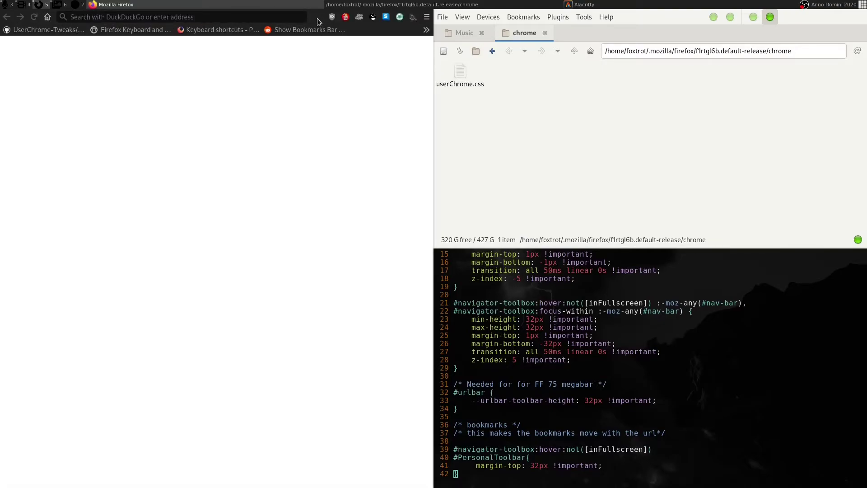
key(ctrl+b)
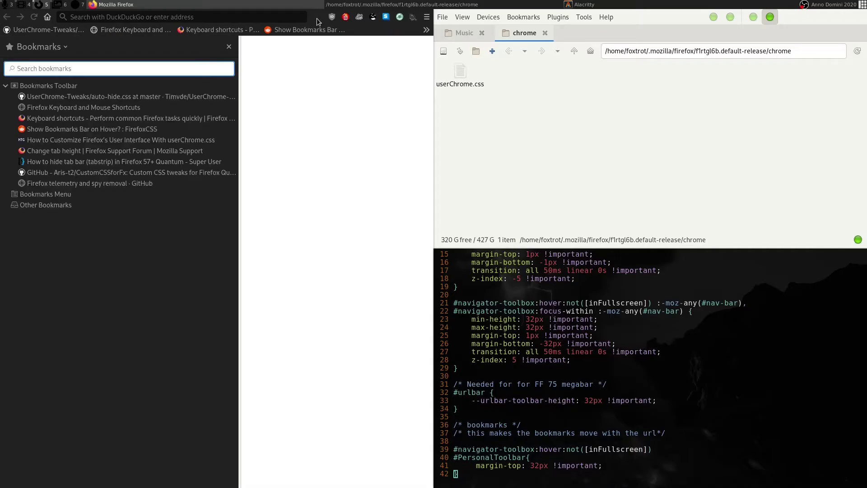
key(ctrl+b)
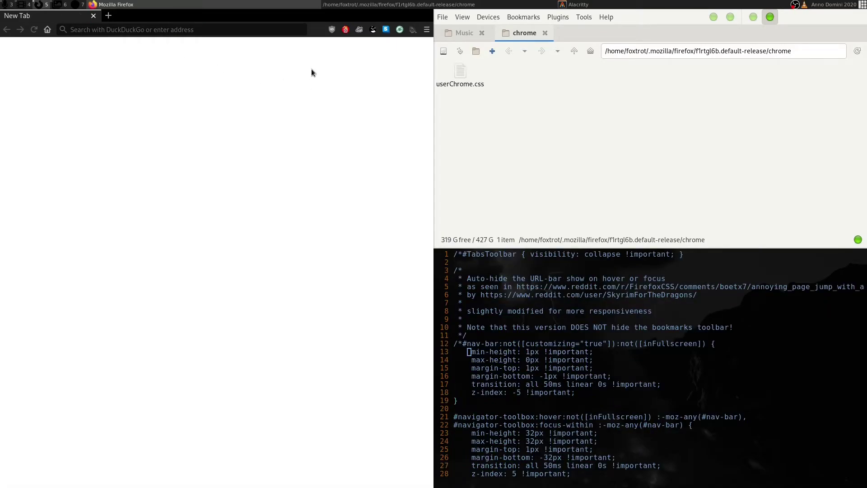
Open six new tabs and run DuckDuckGo searches for 1, 2, 3, 4, 5 and 6.
key(ctrl+t)
text(1)
key(Return)
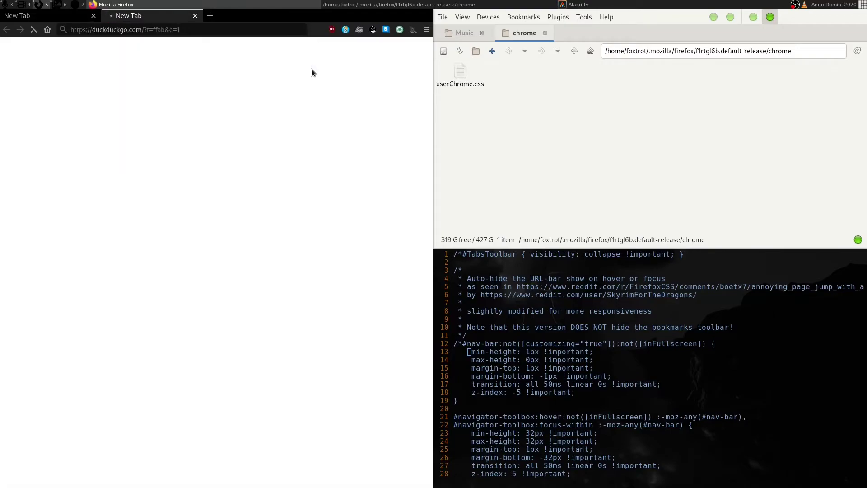
key(ctrl+t)
text(2)
key(Return)
key(ctrl+t)
text(3)
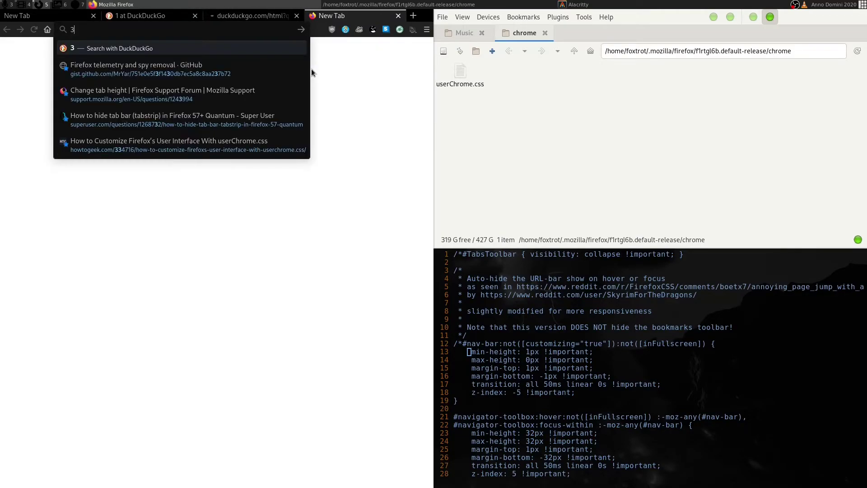
key(Return)
key(ctrl+t)
text(4)
key(Return)
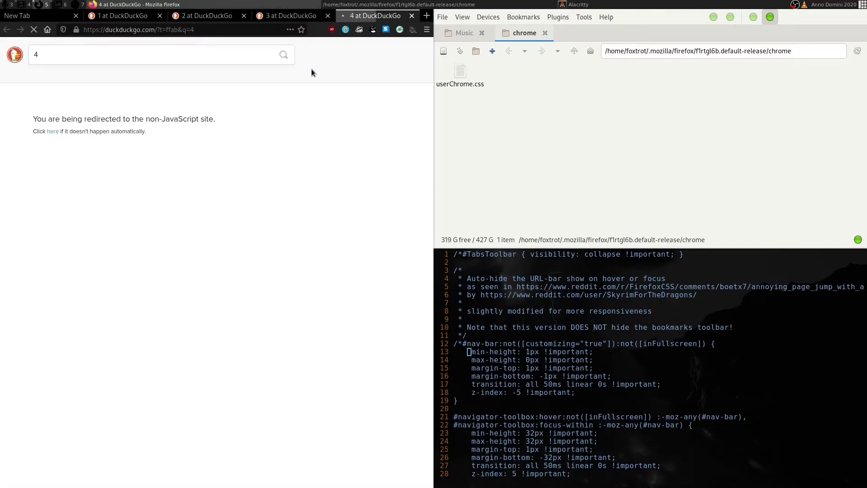
key(ctrl+t)
text(5)
key(Return)
key(ctrl+t)
text(6)
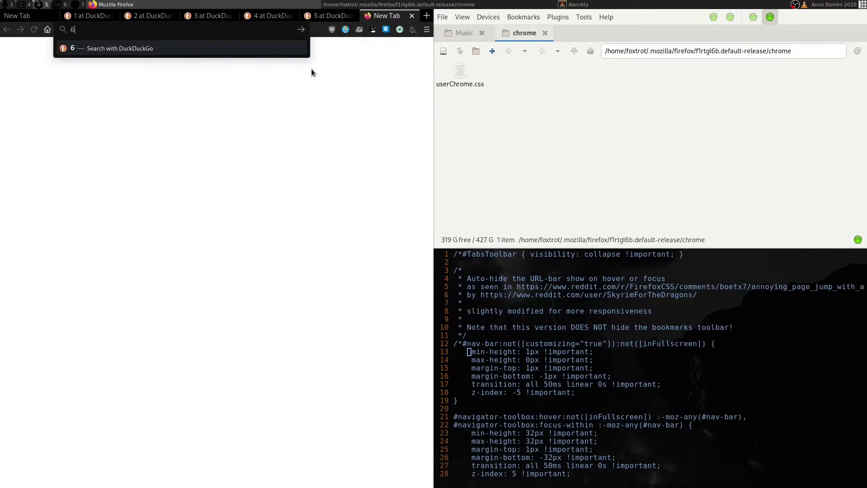
key(Return)
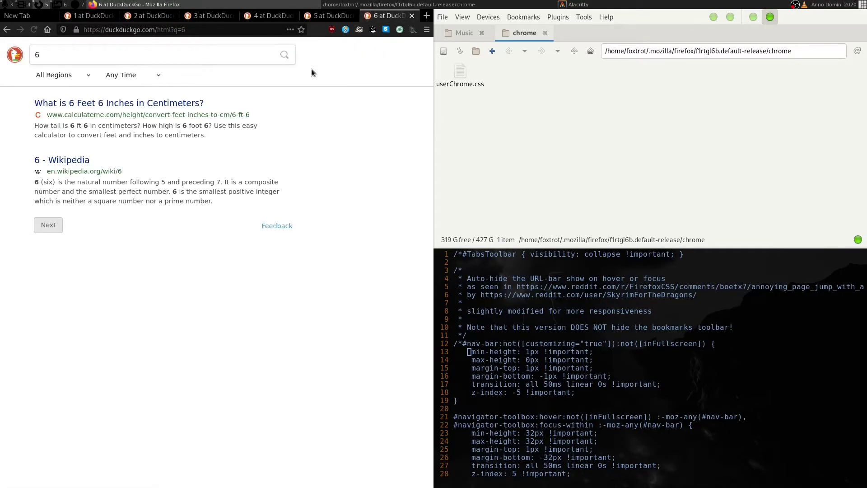
Step back to the 2 results tab, then forward to the 6 results tab.
key(ctrl+Page_Up)
key(ctrl+Page_Up)
key(ctrl+Page_Up)
key(ctrl+Page_Up)
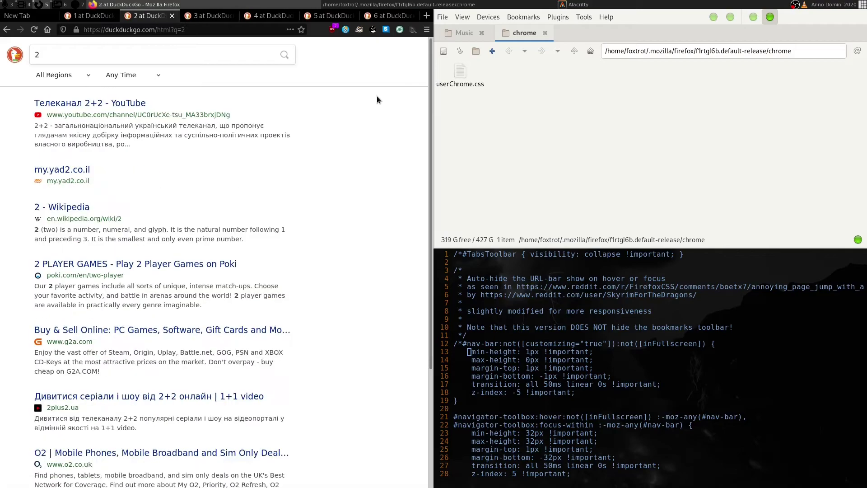
key(ctrl+Page_Up)
key(ctrl+Page_Down)
key(ctrl+Page_Down)
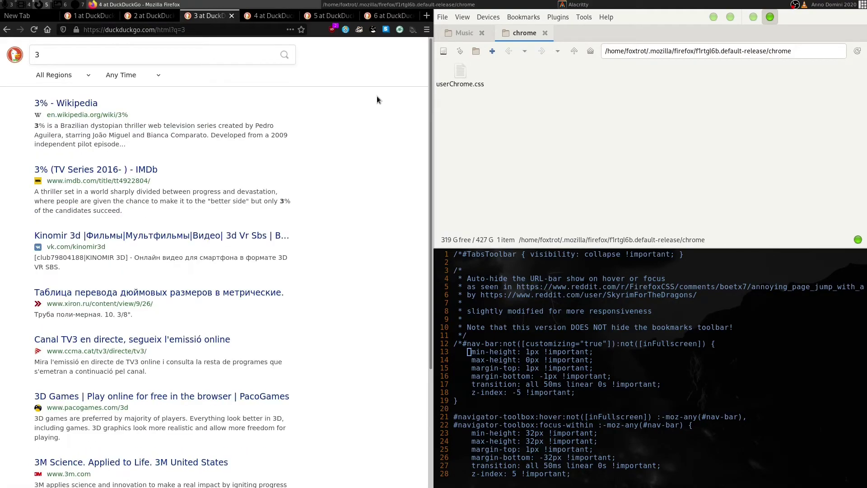
key(ctrl+Page_Down)
key(ctrl+Page_Down)
key(ctrl+Page_Down)
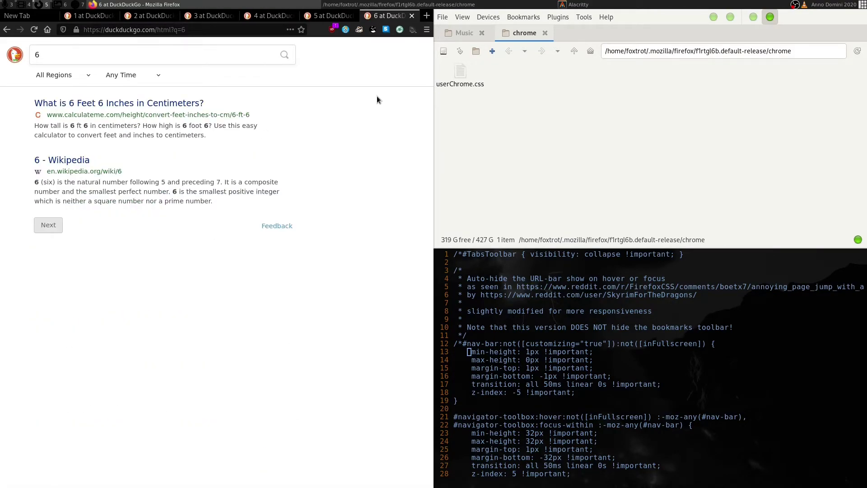
Browse the Ctrl+Tab previews toward tab 1, then settle on the 5 results tab.
key(ctrl+Tab)
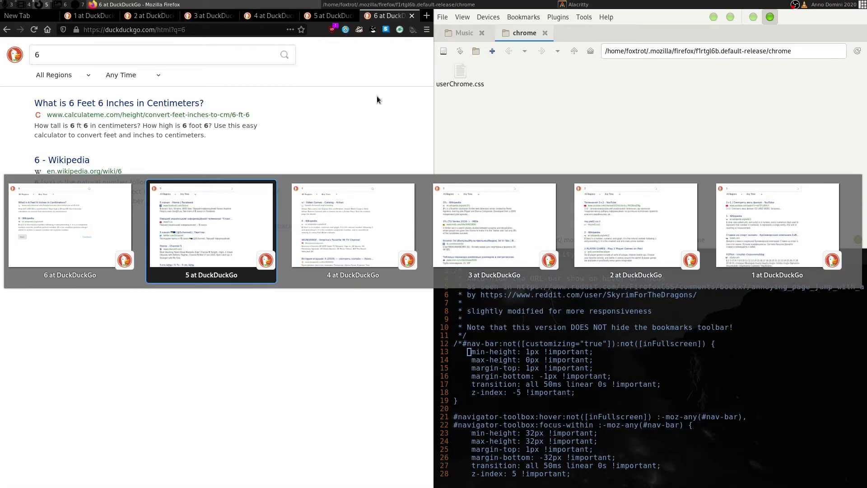
key(ctrl+Tab)
key(ctrl+Tab)
key(ctrl+Tab)
key(ctrl+Tab)
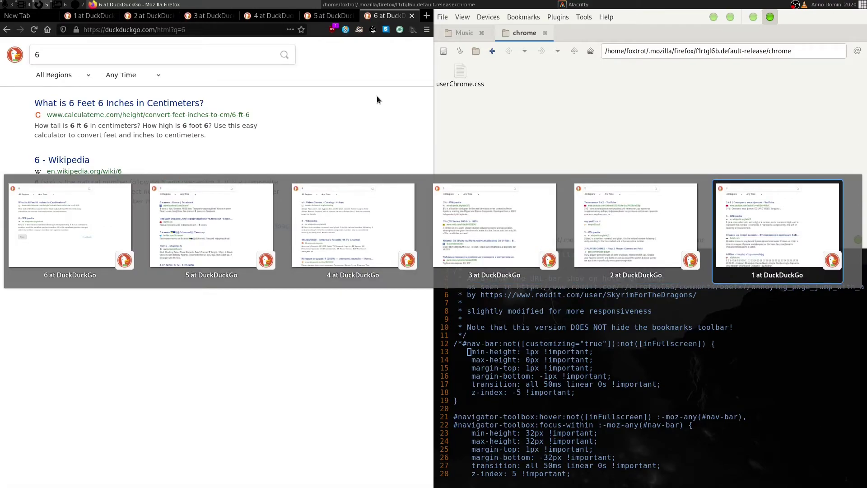
key(ctrl+Tab)
key(ctrl+Tab)
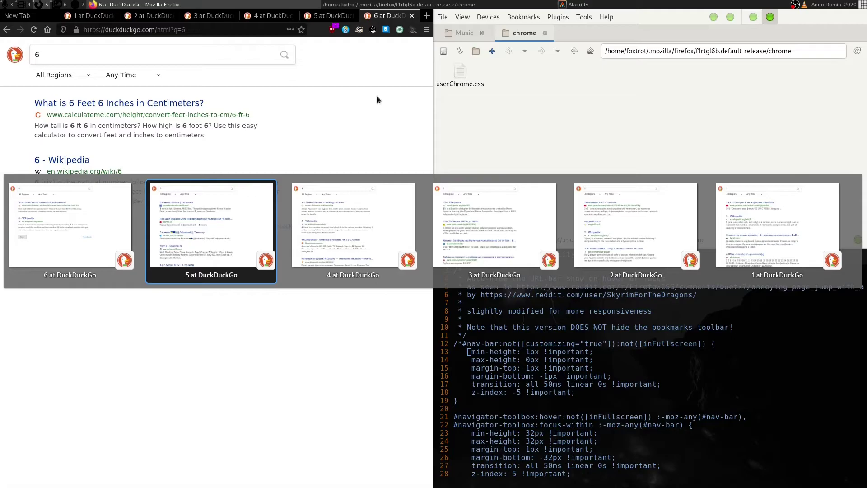
key(ctrl)
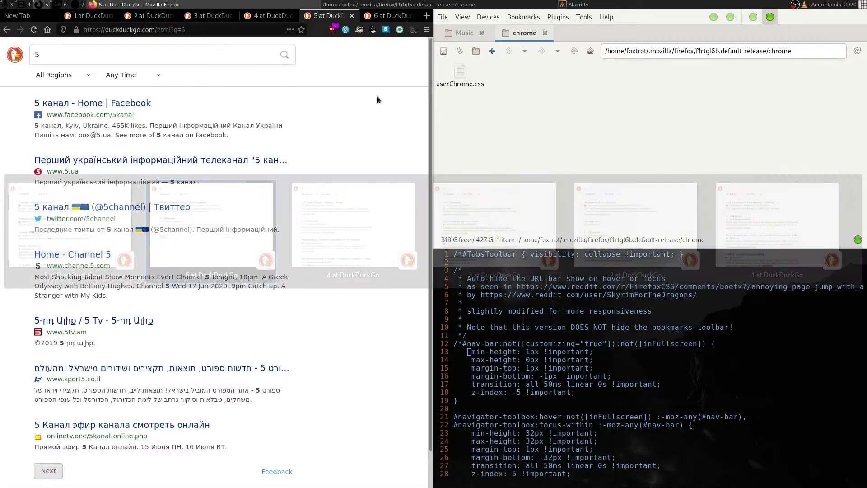
Flip between tabs 5 and 6, then reload the search 6 tab with F5.
key(ctrl+Tab)
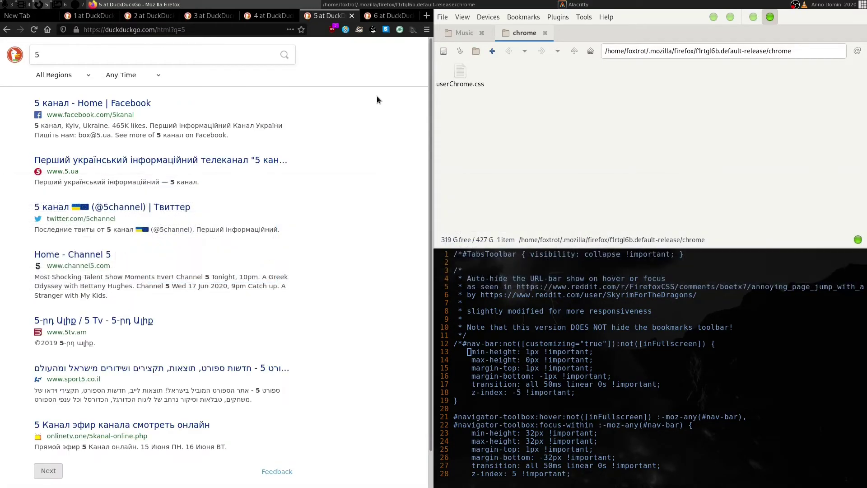
key(ctrl+Tab)
key(ctrl+Tab)
key(ctrl+Tab)
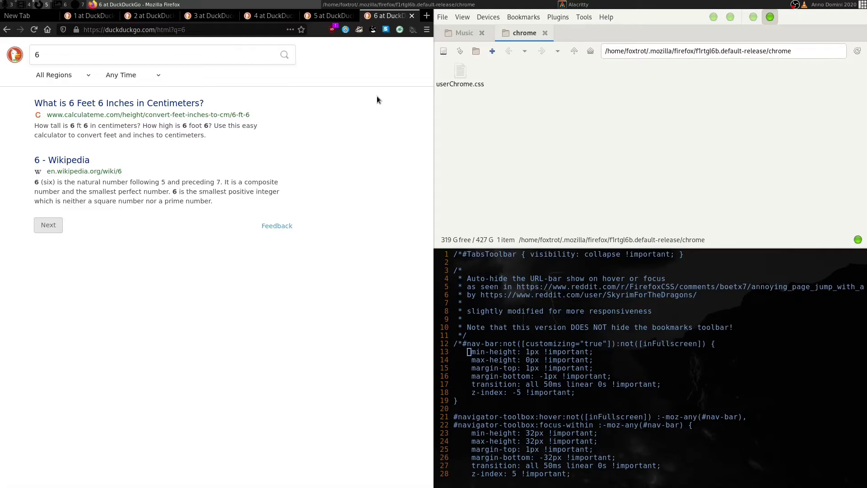
key(F5)
key(alt+Left)
Close the error tab and the 4 and 3 tabs, ending on the 1 results tab.
key(alt+Right)
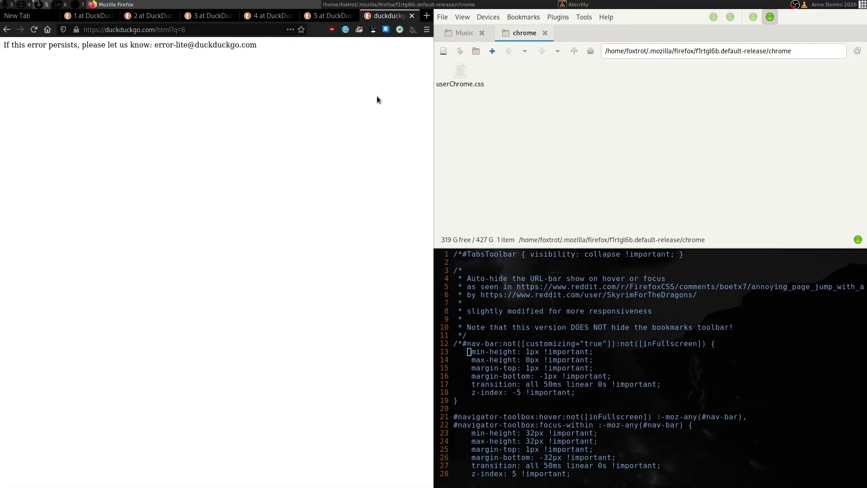
key(ctrl+w)
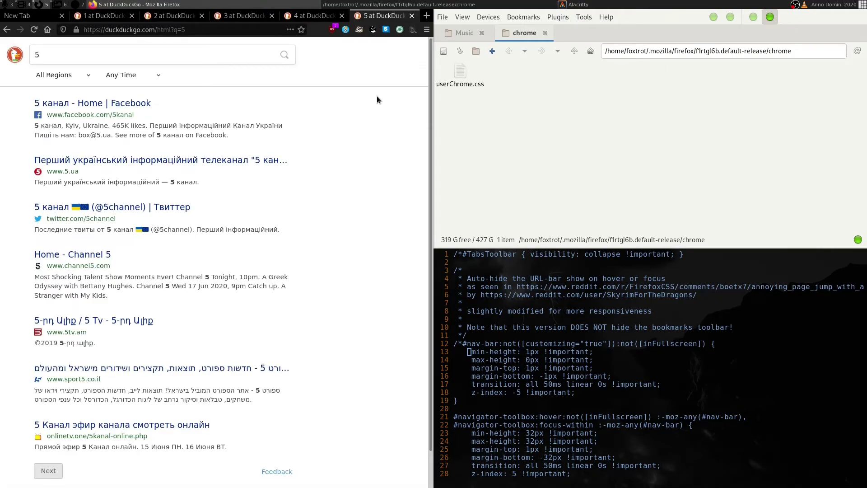
key(ctrl+Tab)
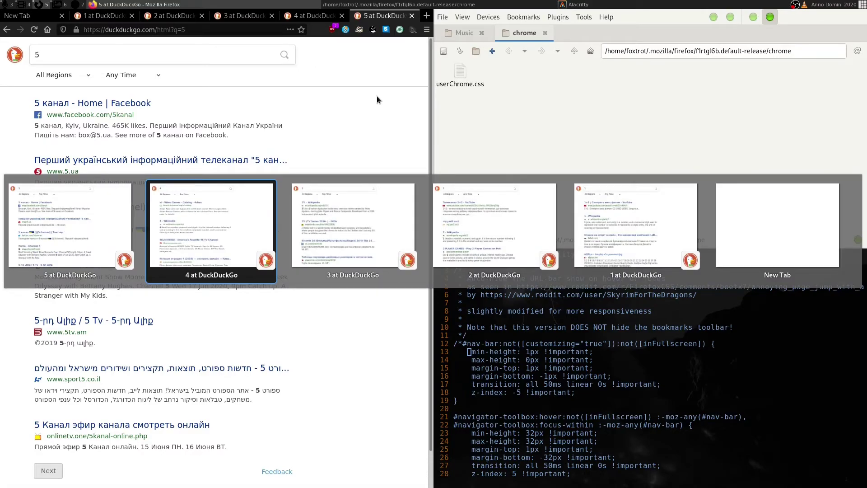
key(ctrl+w)
key(ctrl+w)
key(ctrl+w)
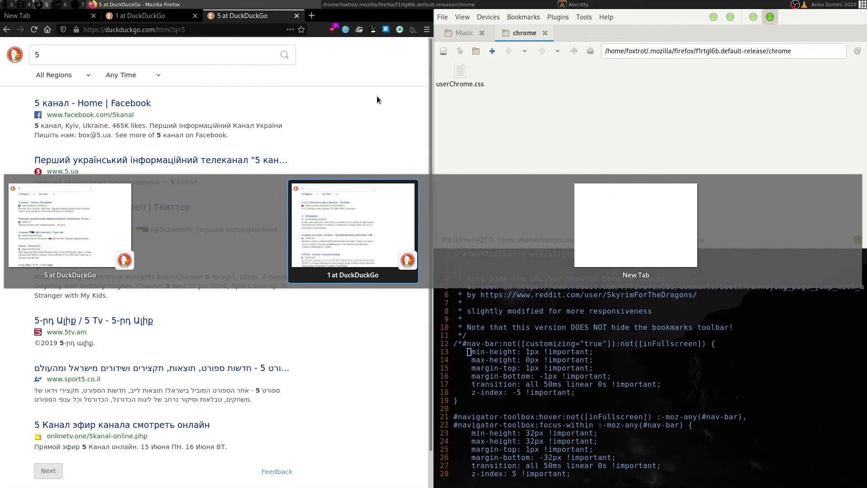
key(ctrl)
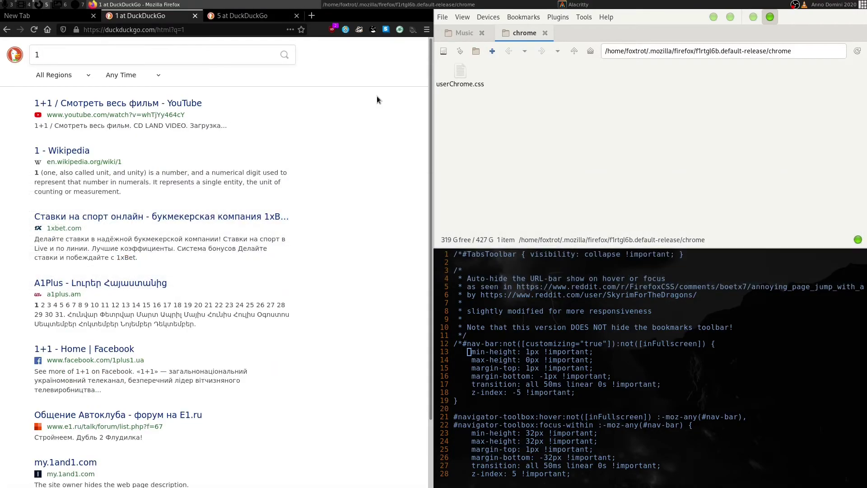
Open a new window and a private window, close the private one, and focus the address bar.
key(ctrl+n)
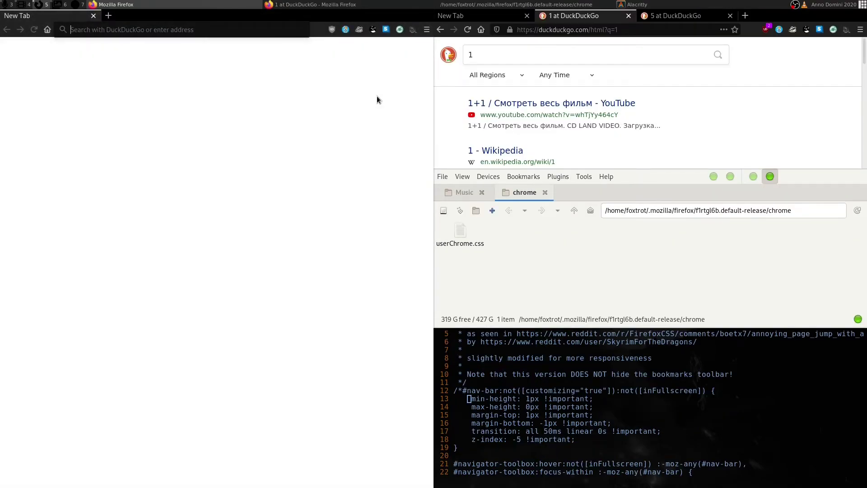
key(ctrl+shift+p)
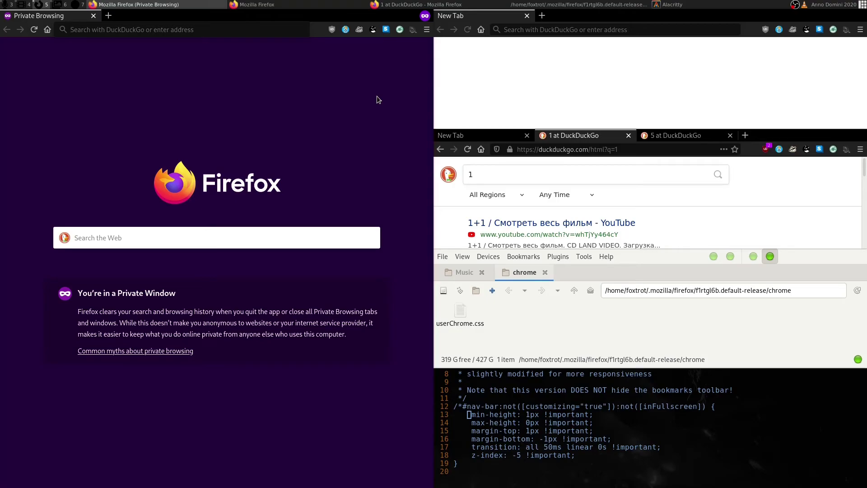
key(ctrl+shift+w)
key(ctrl+shift+w)
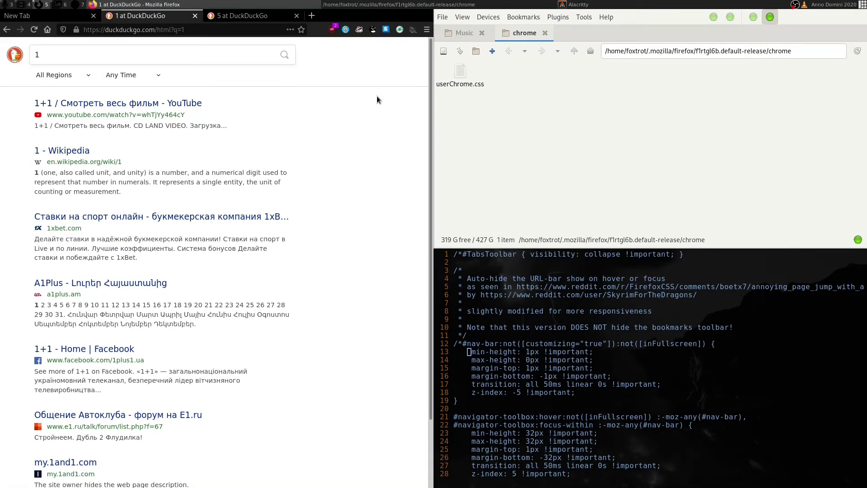
key(ctrl+l)
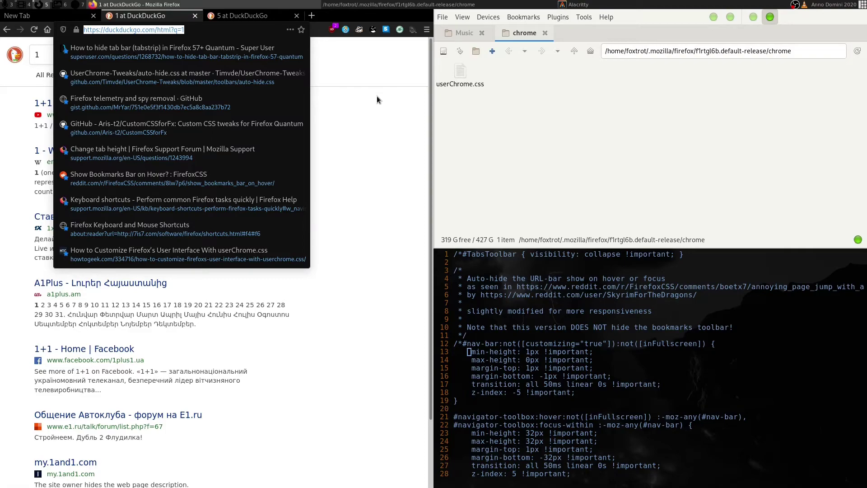
Dismiss the address bar suggestion list with Escape.
key(Escape)
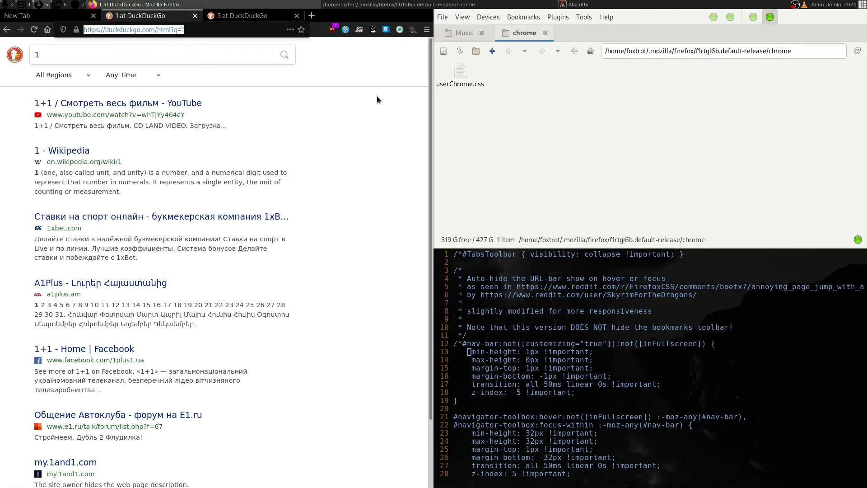